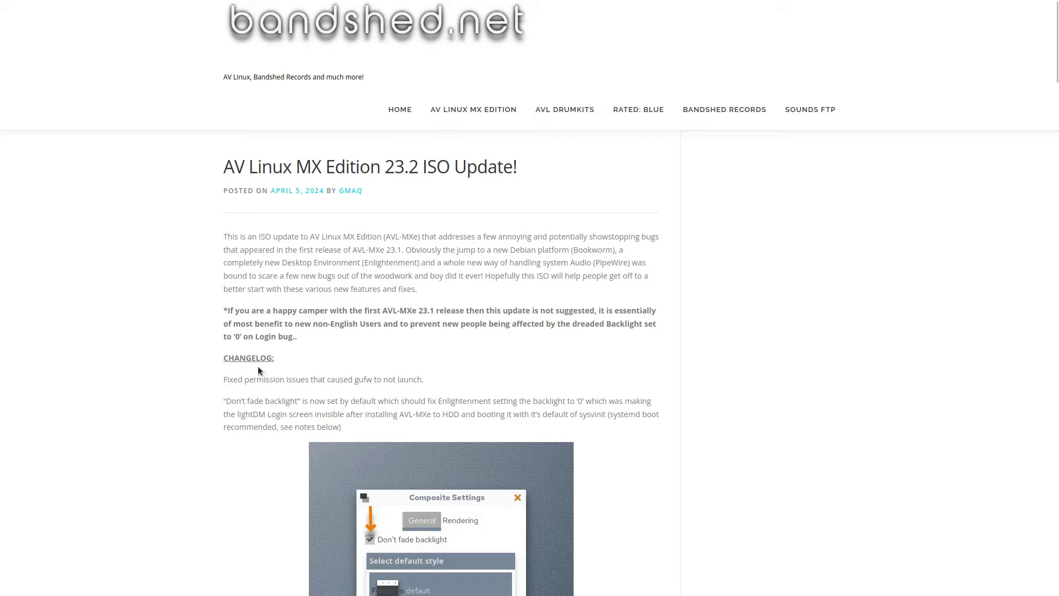
- Launch the AVL-MXe installer, skip the media check, and choose a regular install on the entire vda disk
scroll(449, 423, "down", 8)
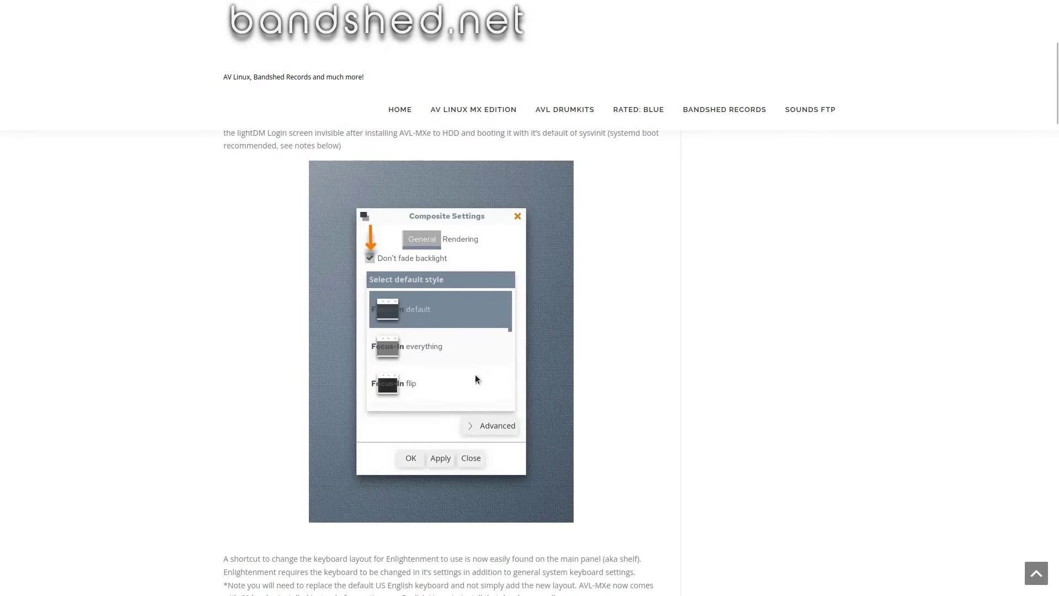
scroll(420, 380, "down", 12)
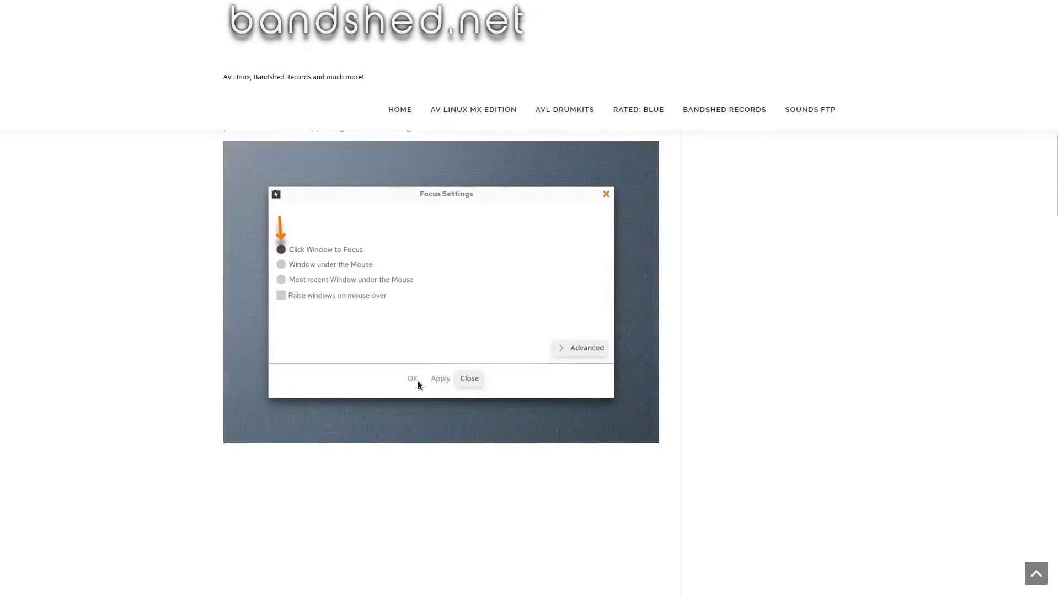
scroll(435, 399, "up", 20)
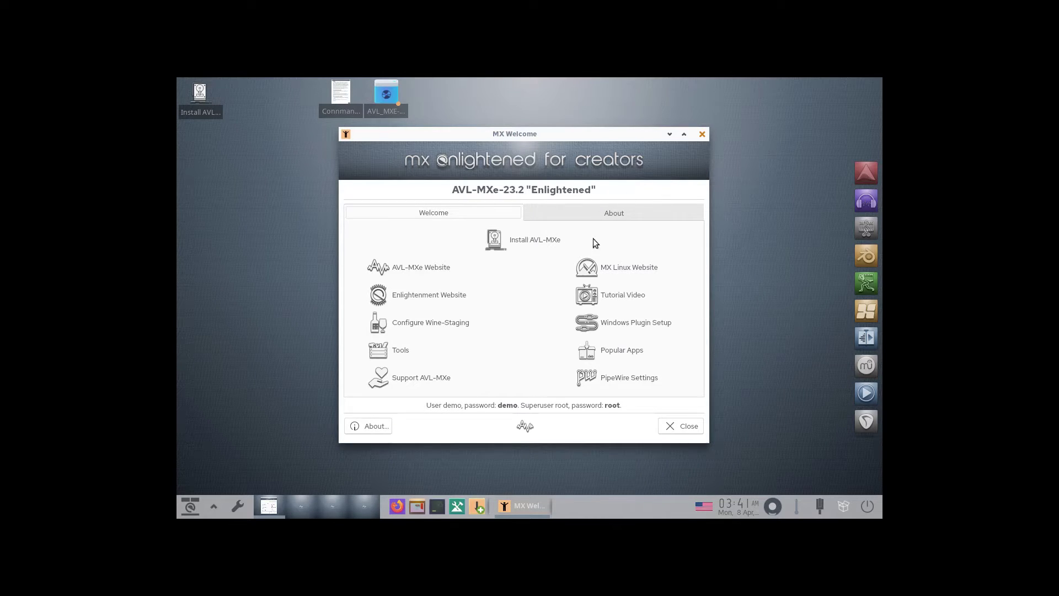
left_click(528, 239)
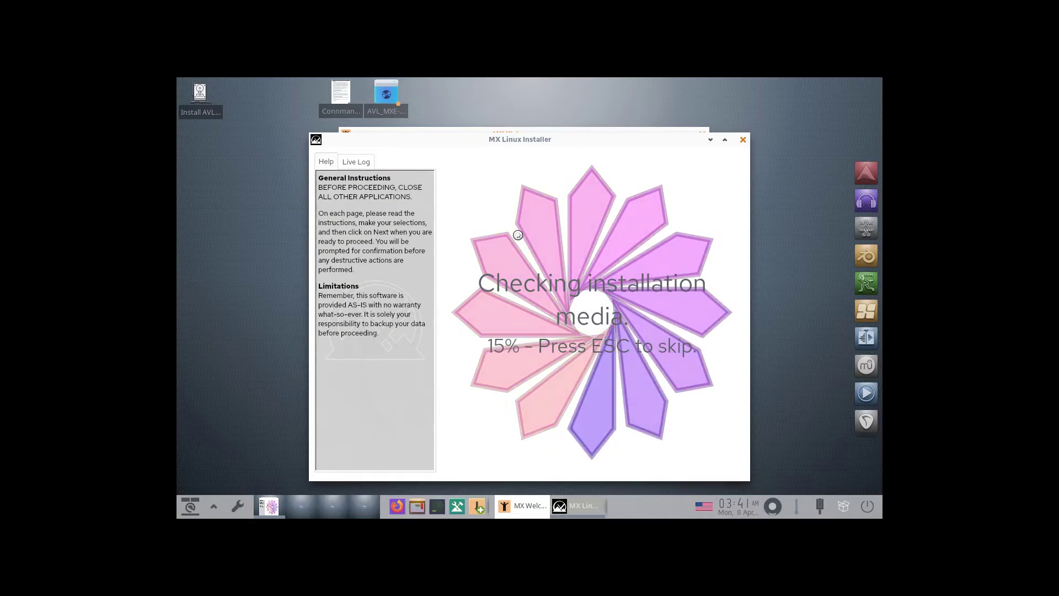
key("Escape")
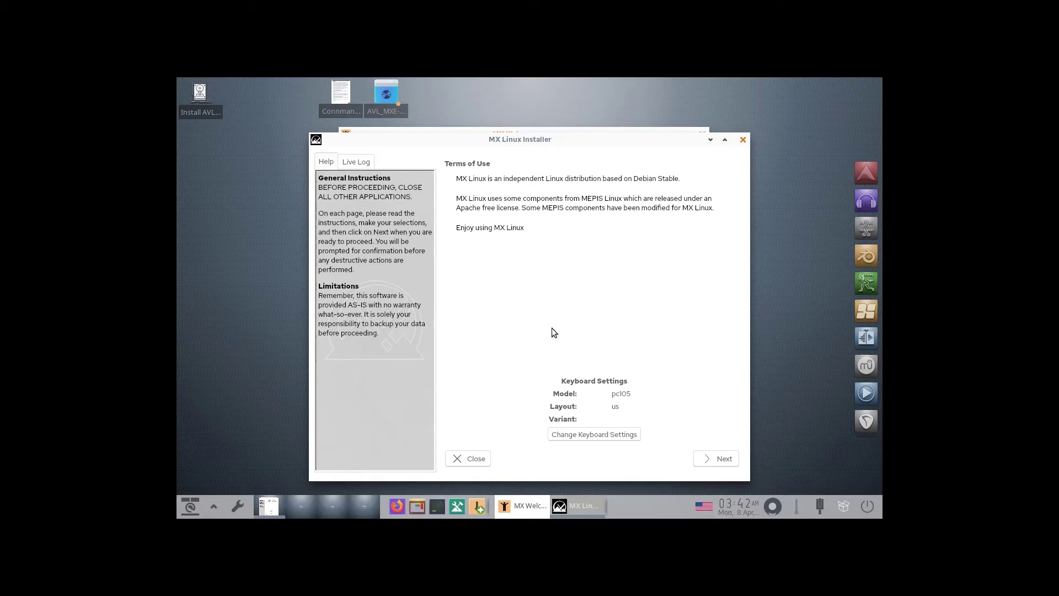
left_click(717, 462)
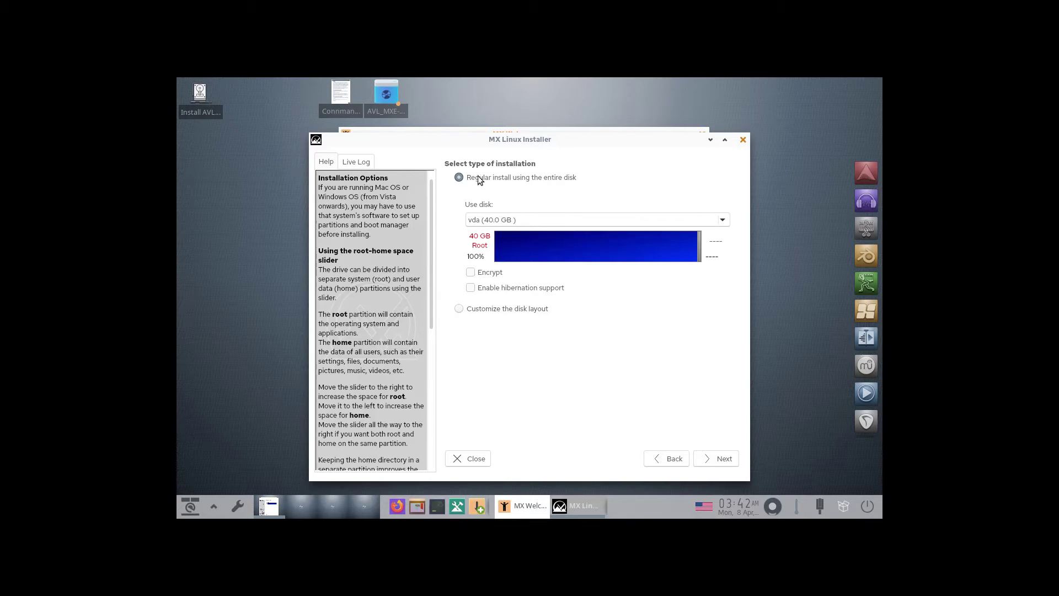
left_click(709, 460)
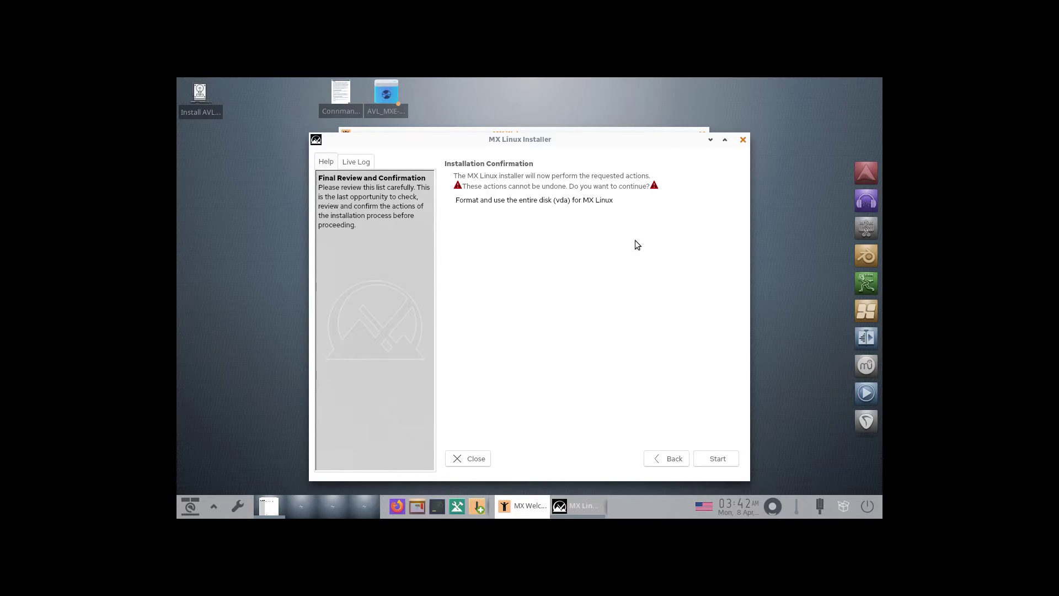
- Confirm formatting the vda disk, keep the default network names, and set the timezone to America/Los Angeles
left_click(717, 459)
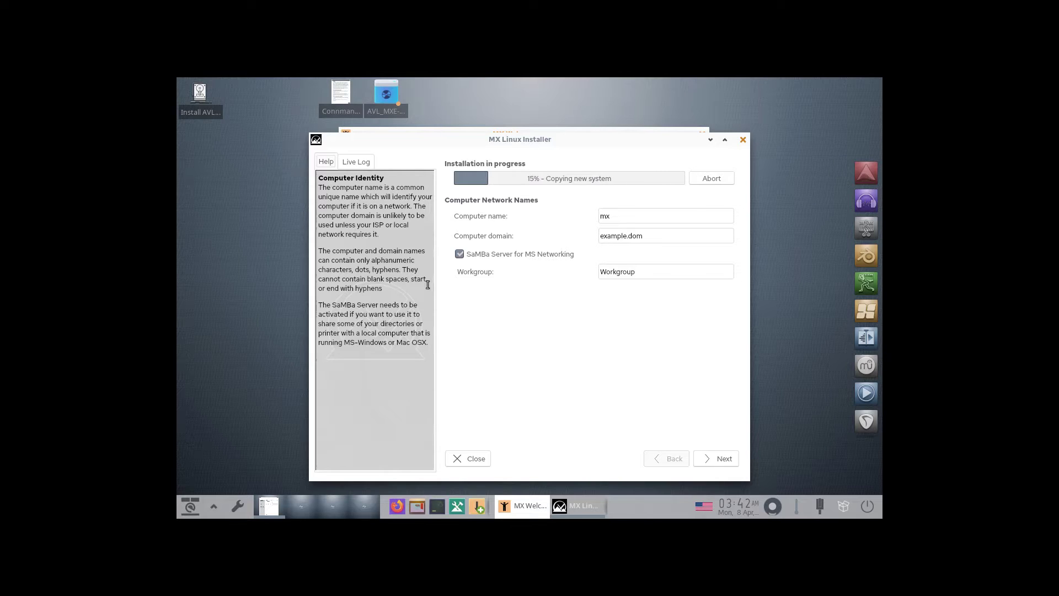
left_click(719, 460)
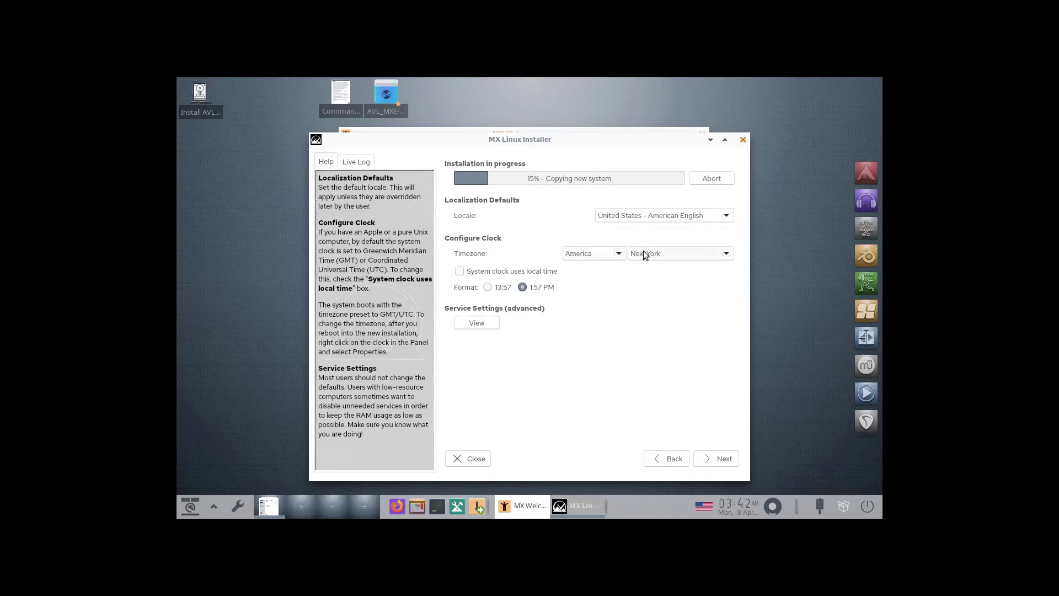
left_click(712, 254)
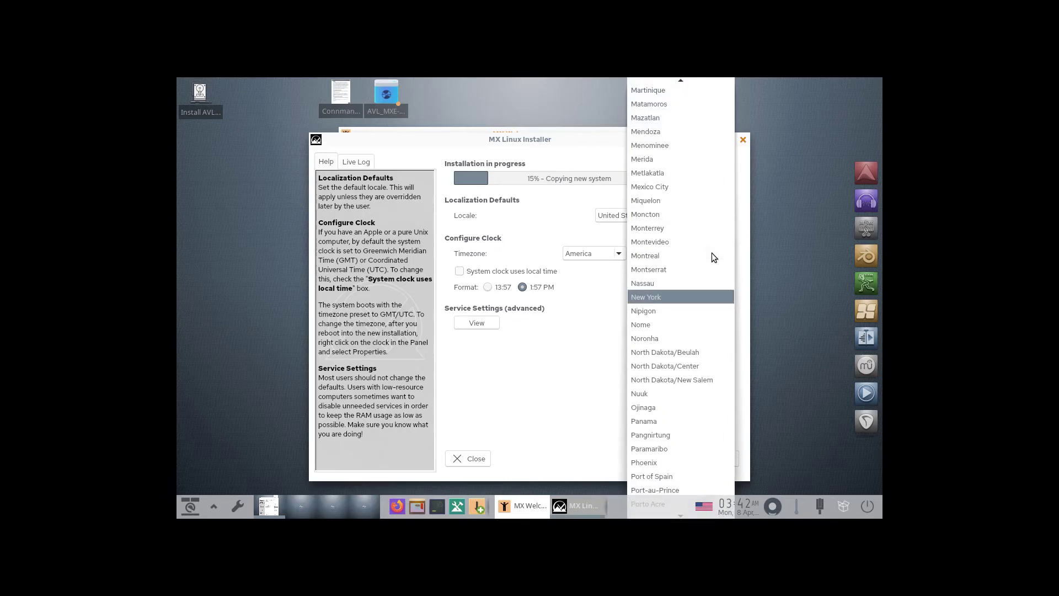
left_click(673, 282)
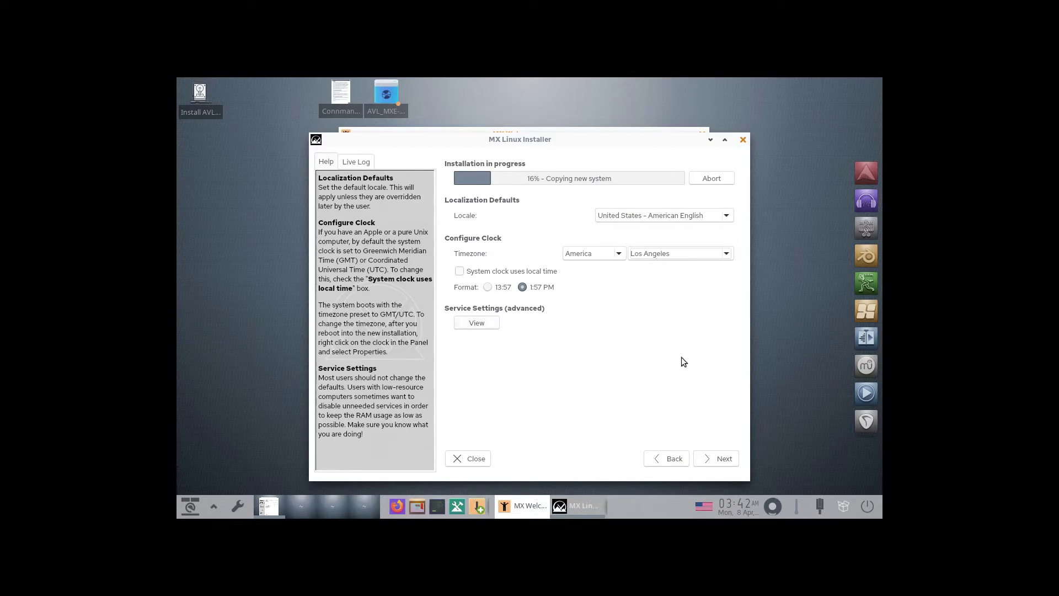
- Accept the locale and clock settings, then enter a login name and a confirmed user password
left_click(711, 456)
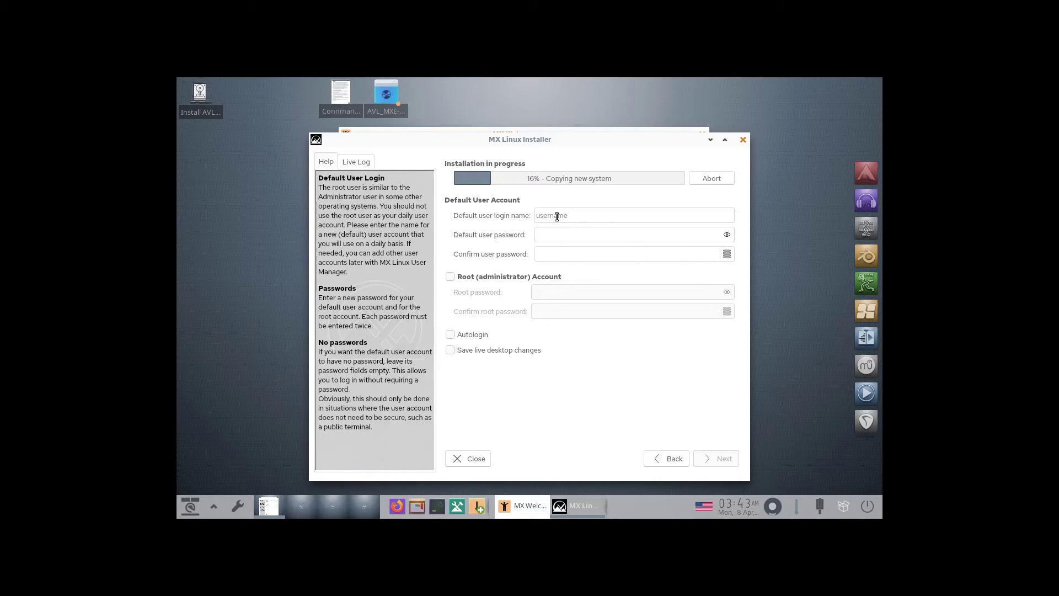
type("linuxhub12")
left_click(546, 252)
type("12")
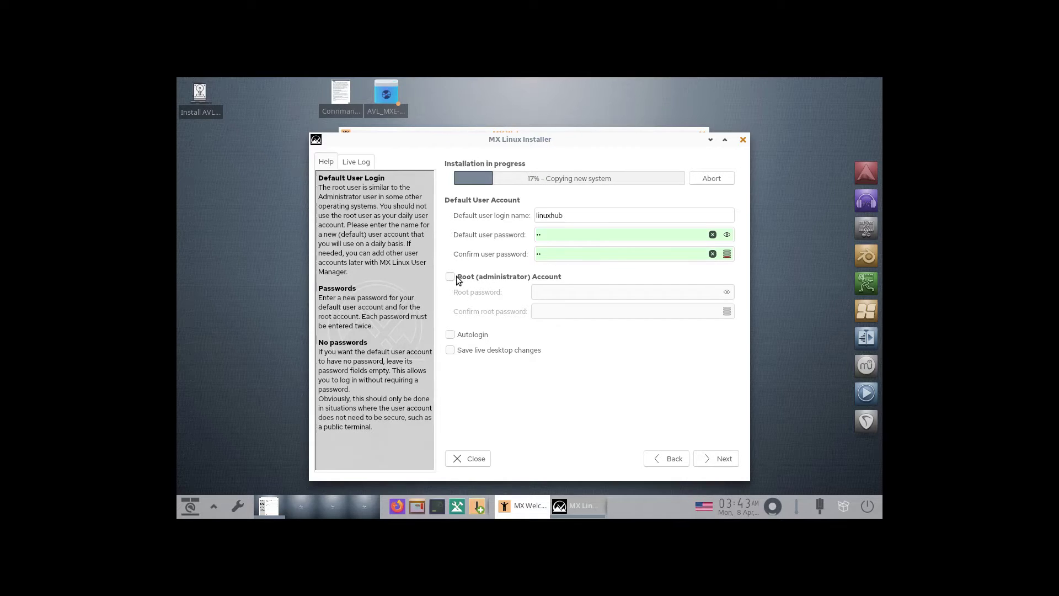
- Enable the root administrator account with its own confirmed password and turn on autologin
left_click(452, 278)
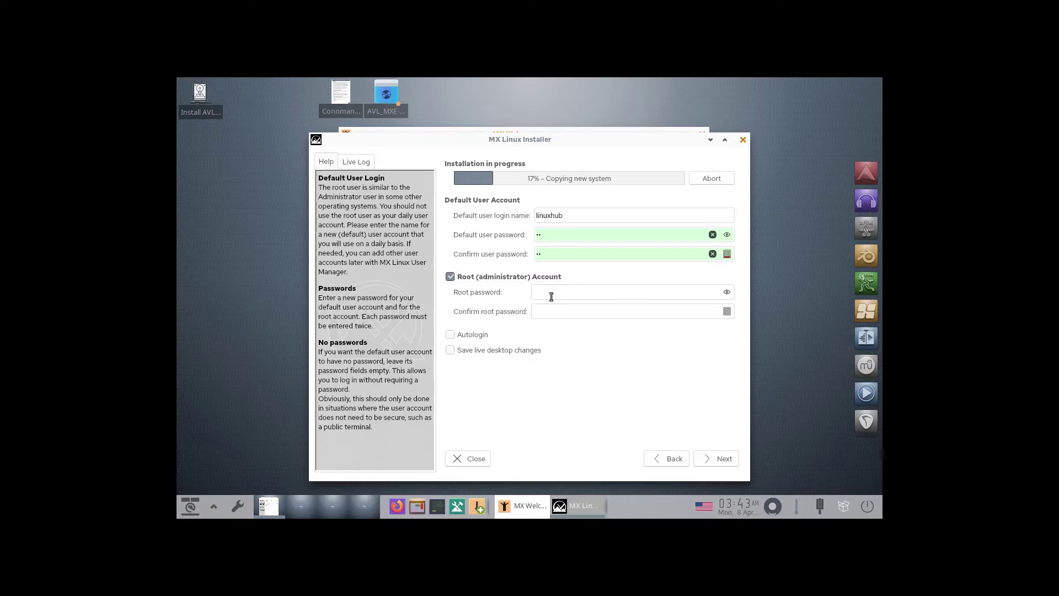
type("12")
left_click(544, 310)
type("12")
left_click(451, 335)
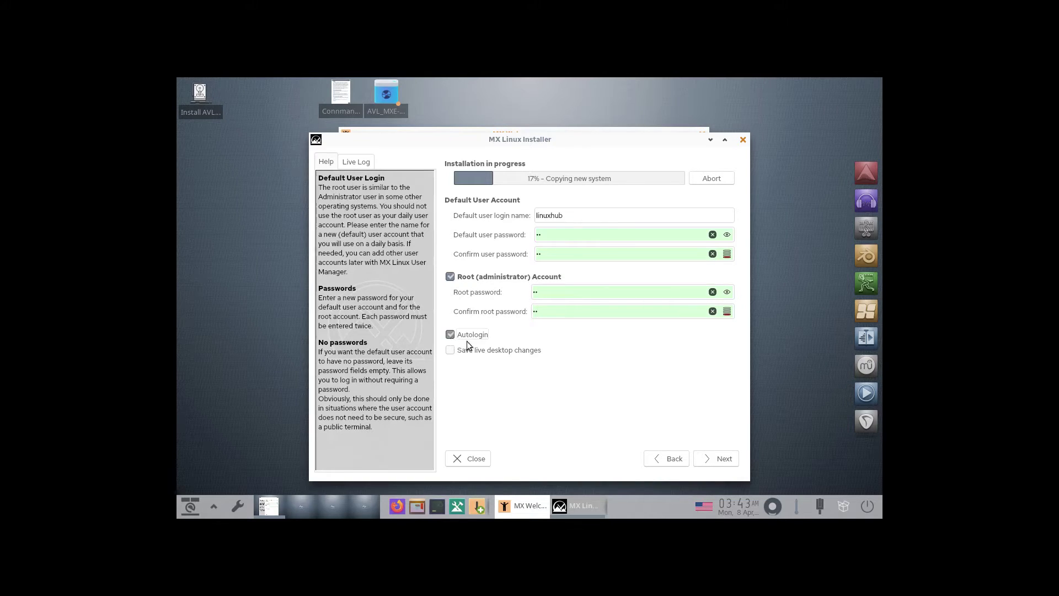
- Accept the user account settings, wait for the installation to complete, and finish the installer
left_click(716, 458)
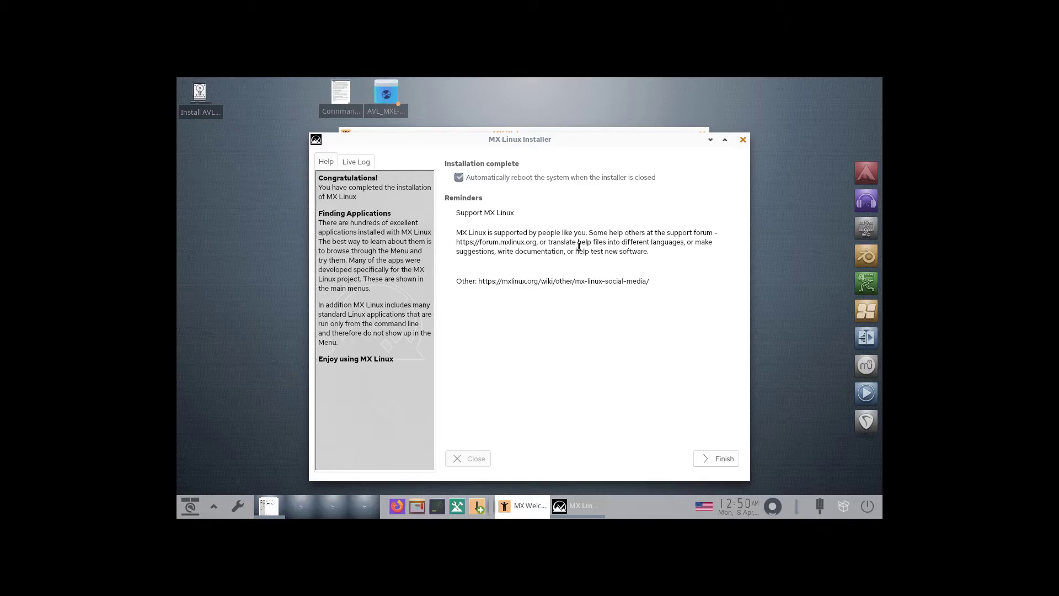
left_click(718, 460)
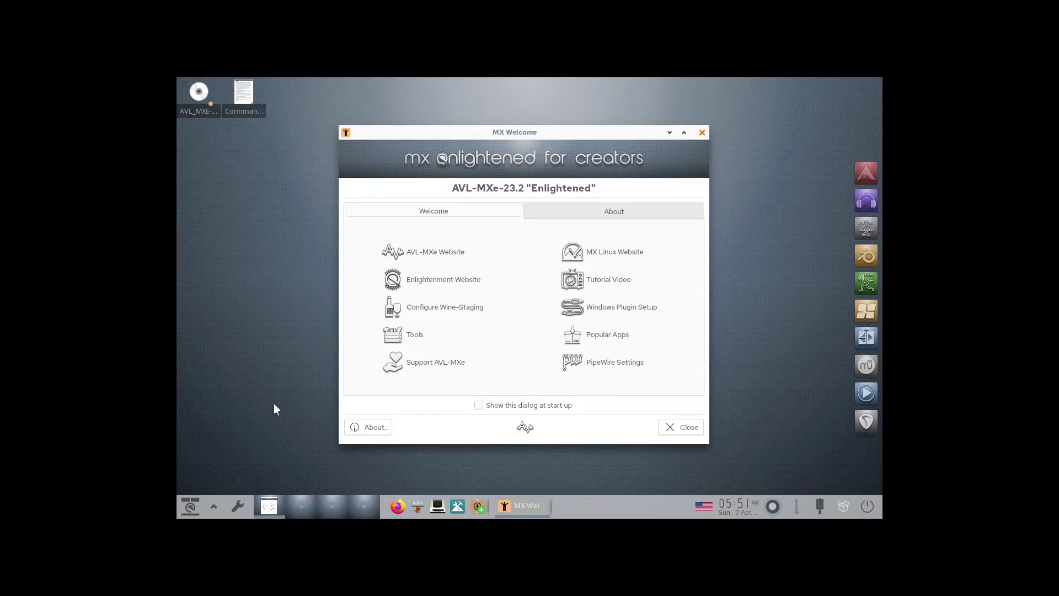
- Set the screen resolution to 1920x1080 at 60 Hz, close Settings, and move MX Welcome toward the centre
left_click(243, 505)
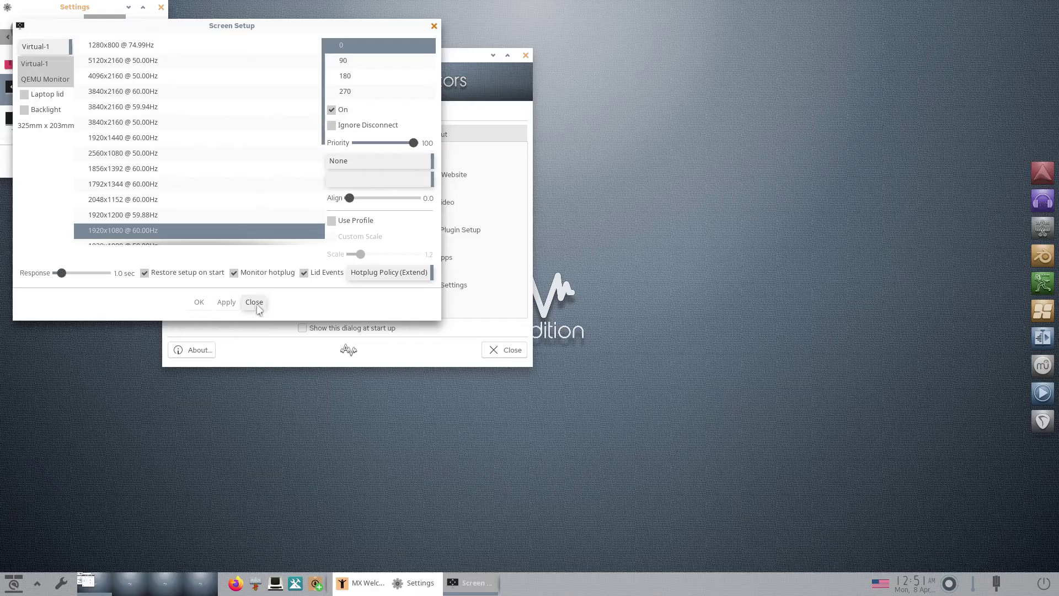
left_click(254, 302)
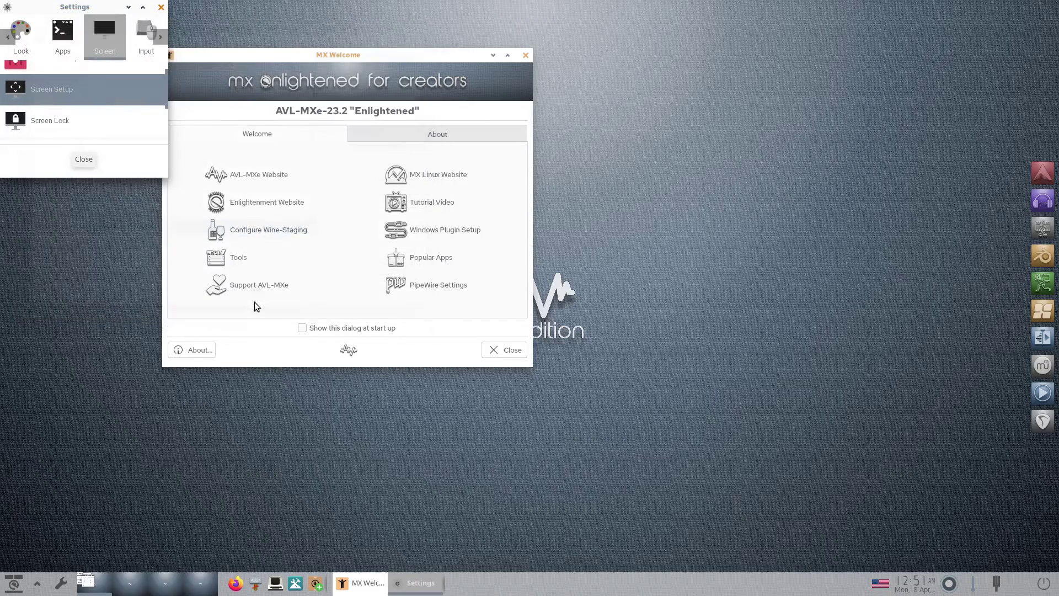
left_click(84, 159)
left_click_drag(390, 56, 566, 129)
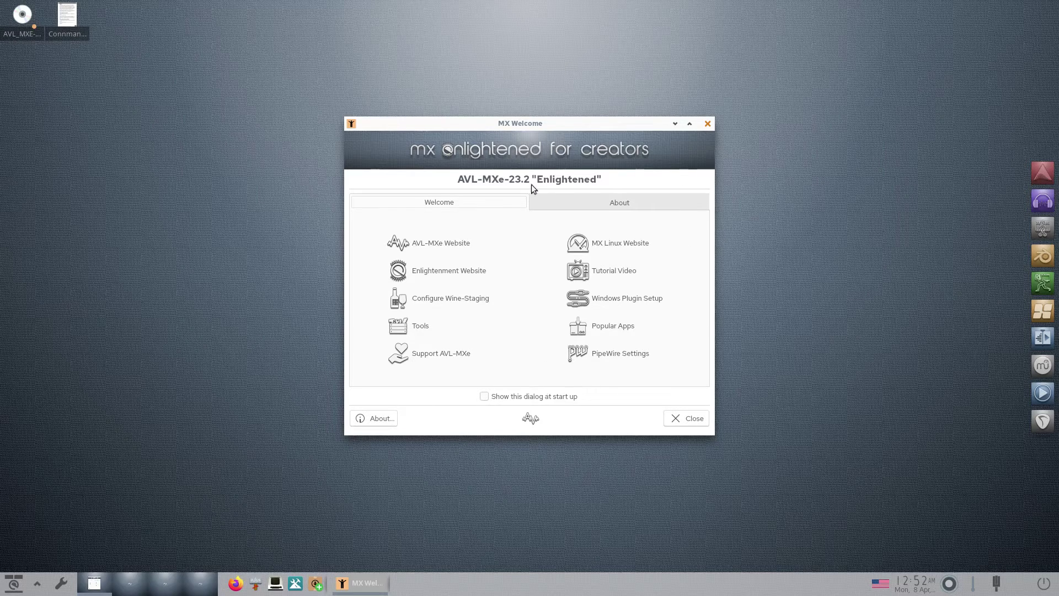
- Review the system information on MX Welcome's About page, then close the welcome window
left_click(605, 203)
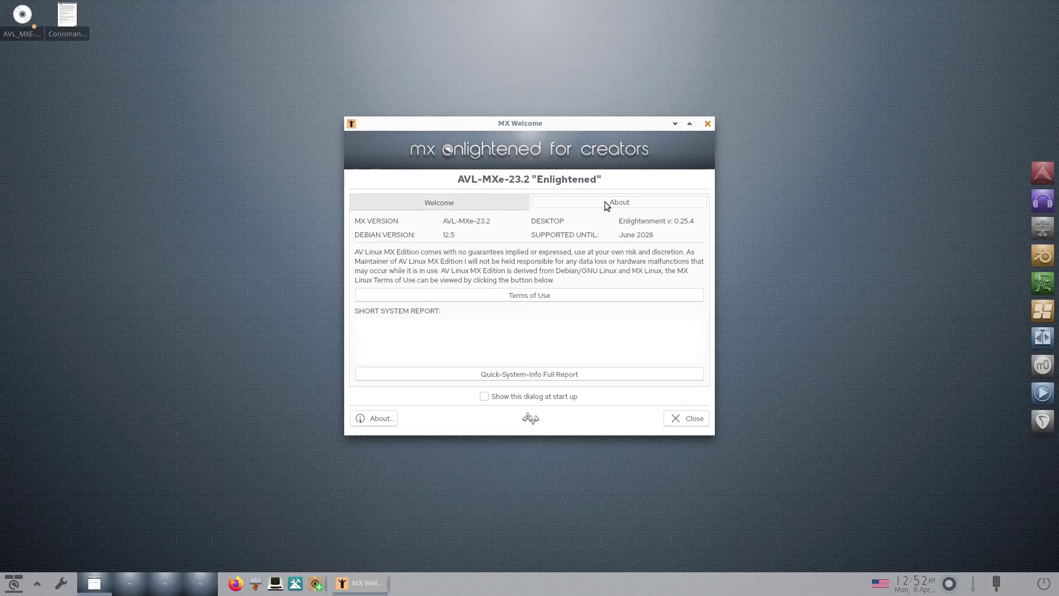
left_click(445, 204)
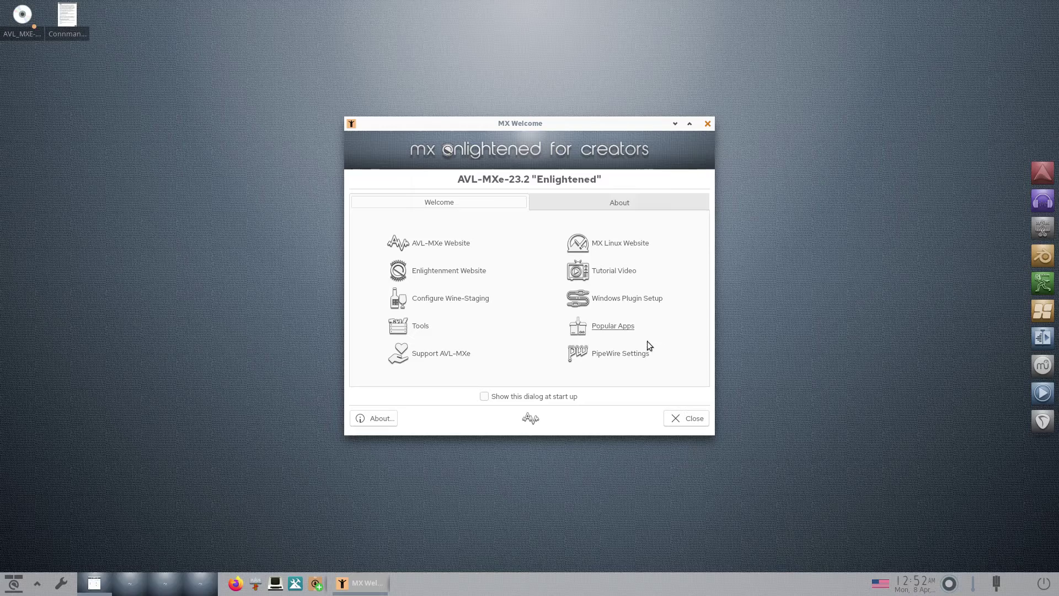
left_click(604, 204)
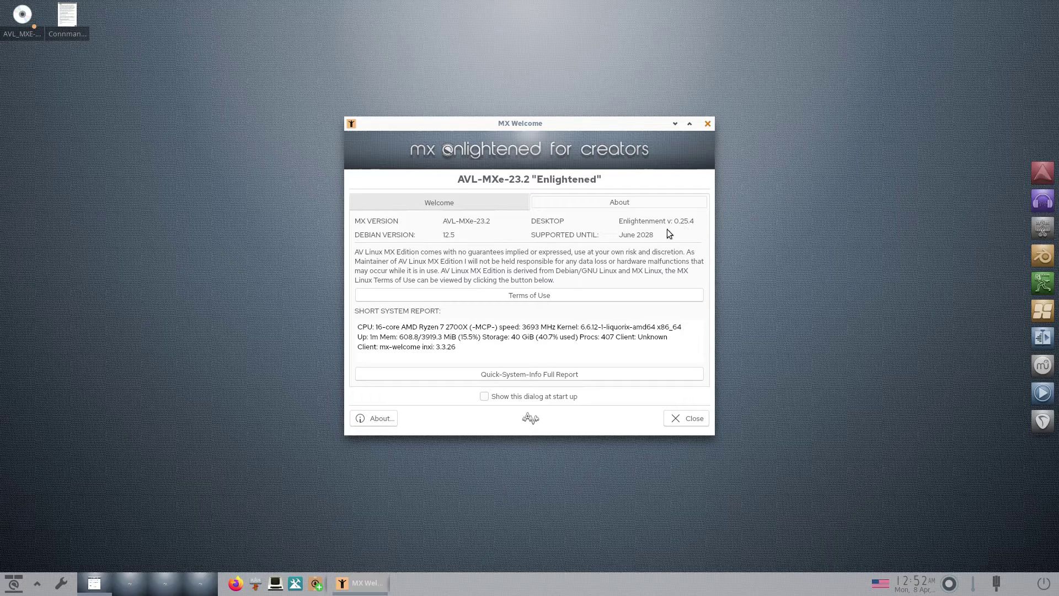
left_click(681, 418)
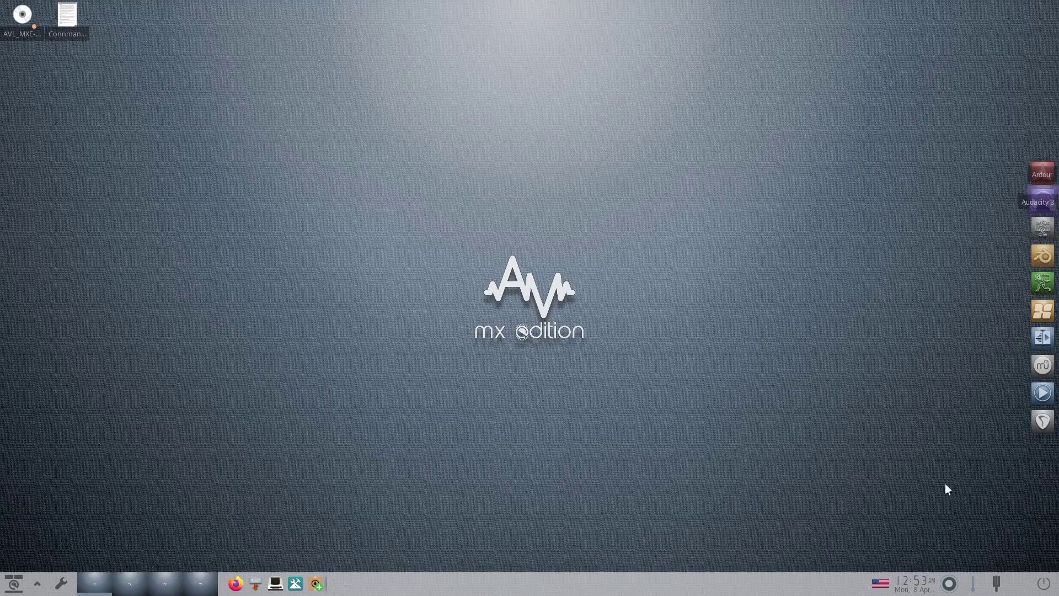
left_click(23, 14)
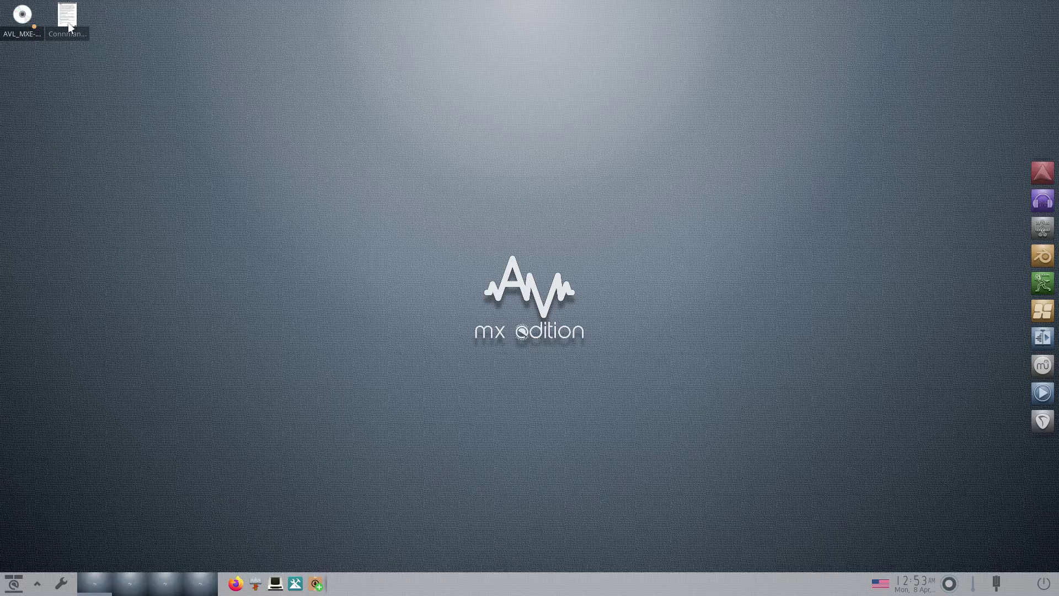
mouse_move(67, 24)
left_click(1044, 584)
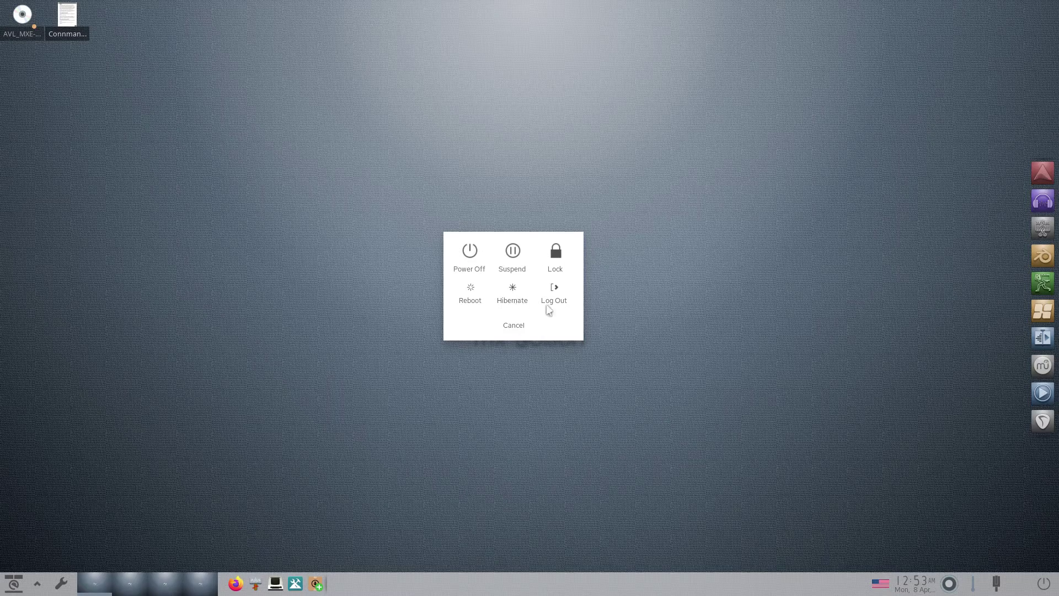
left_click(517, 326)
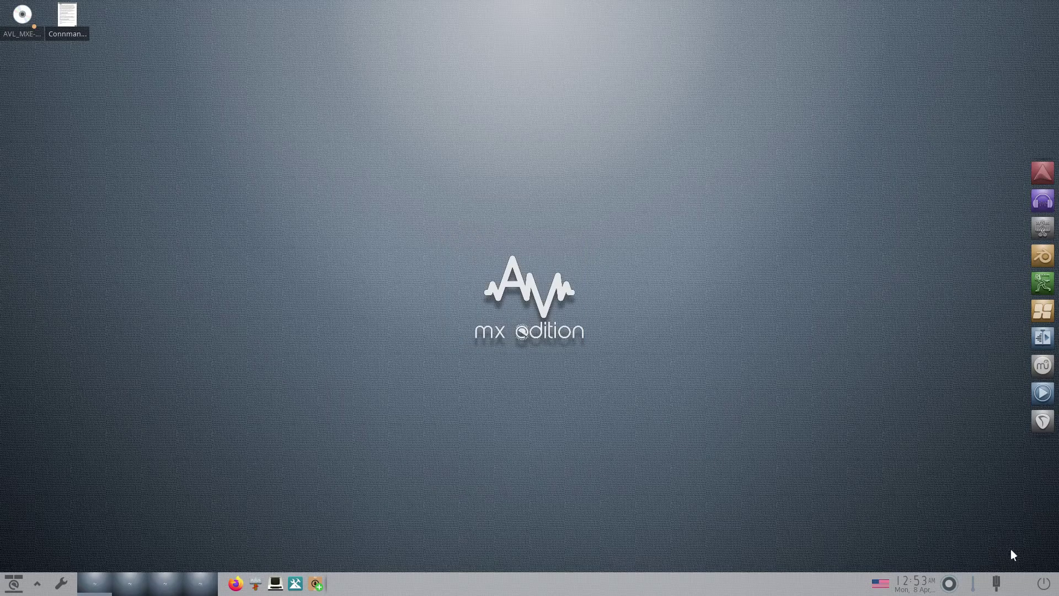
left_click(997, 587)
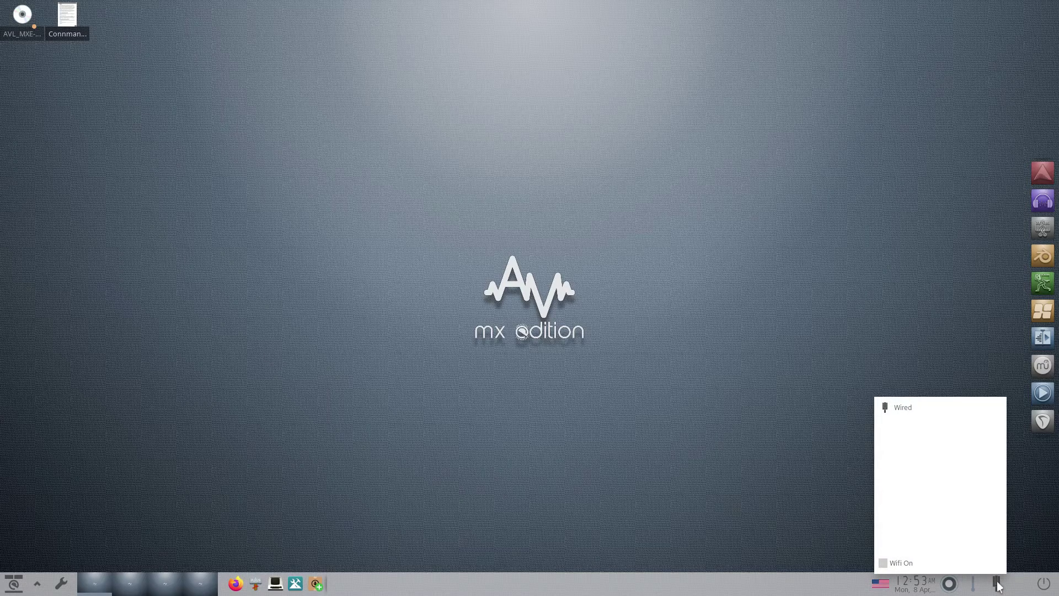
left_click(789, 459)
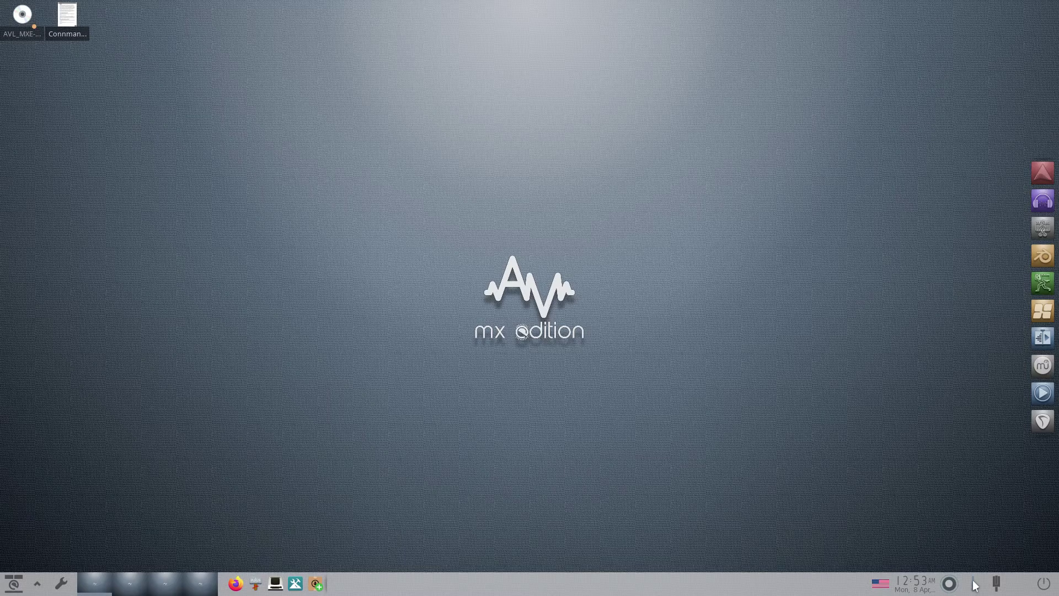
left_click(948, 584)
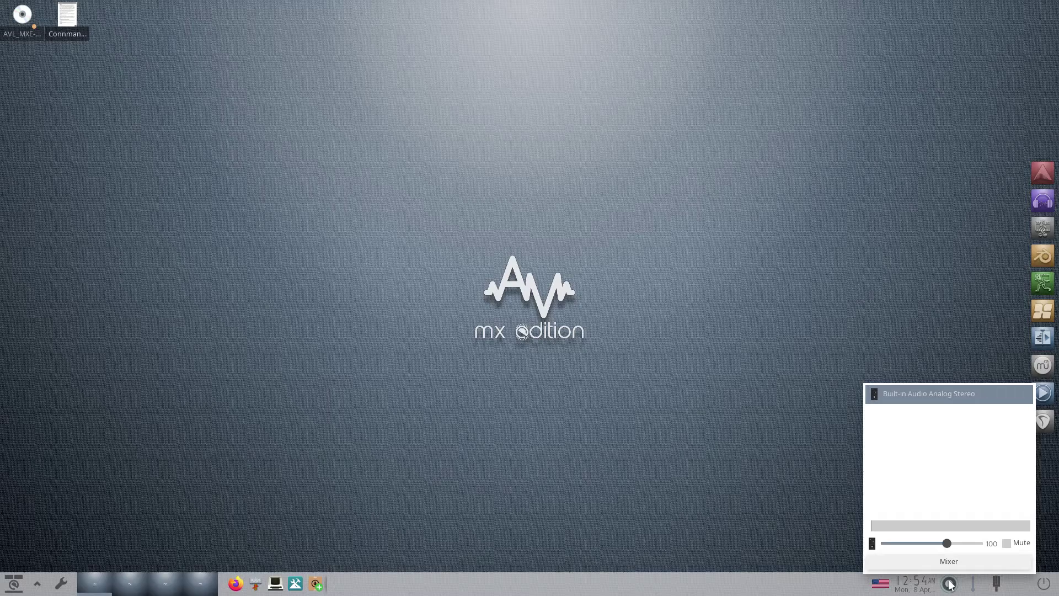
left_click(792, 485)
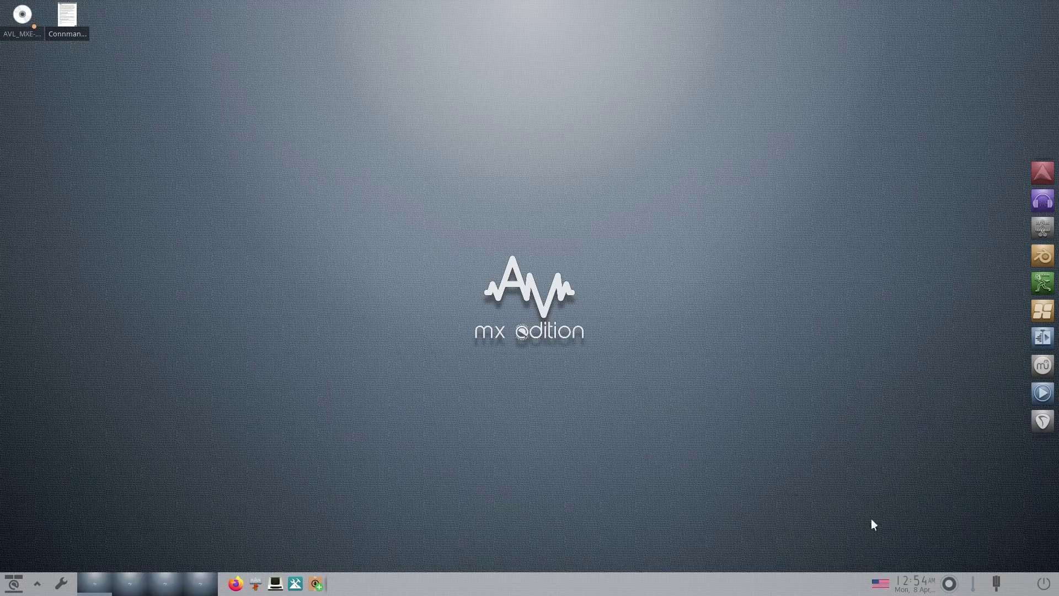
left_click(915, 583)
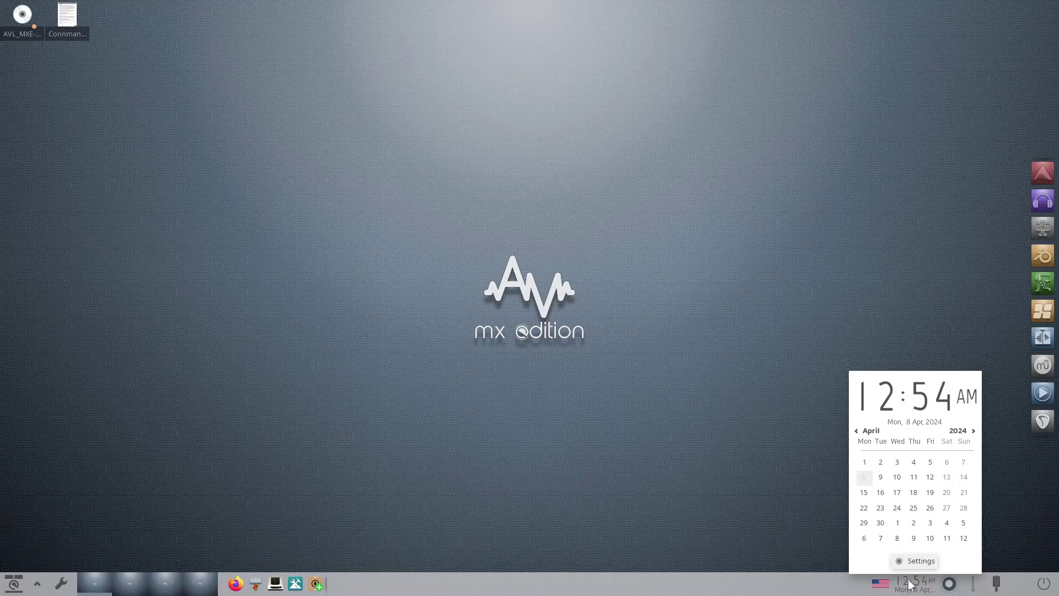
left_click(911, 585)
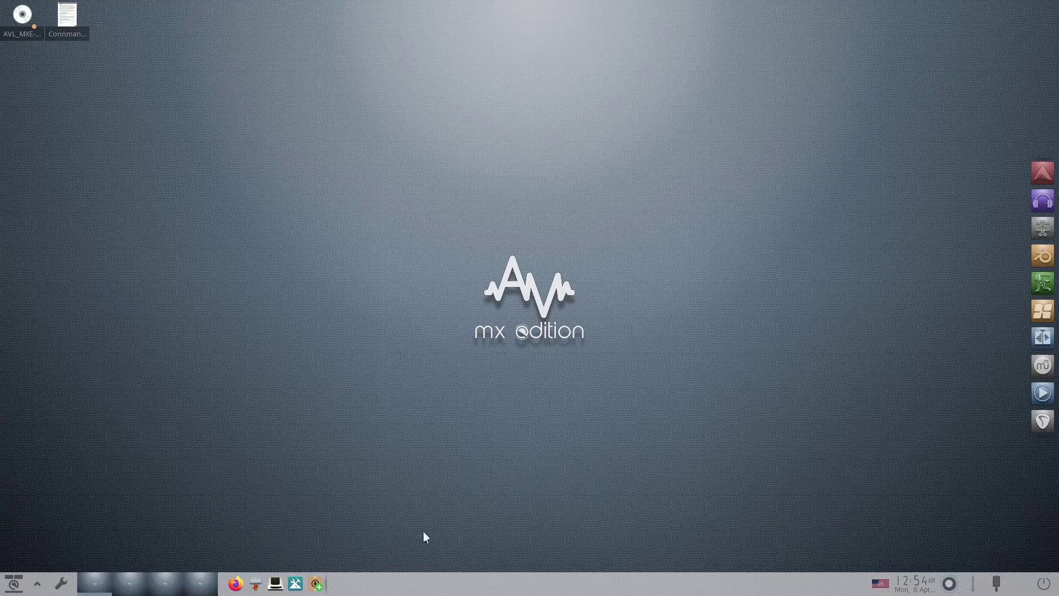
- Launch MX Package Installer, expand the Audio category, and install Audacity
left_click(315, 587)
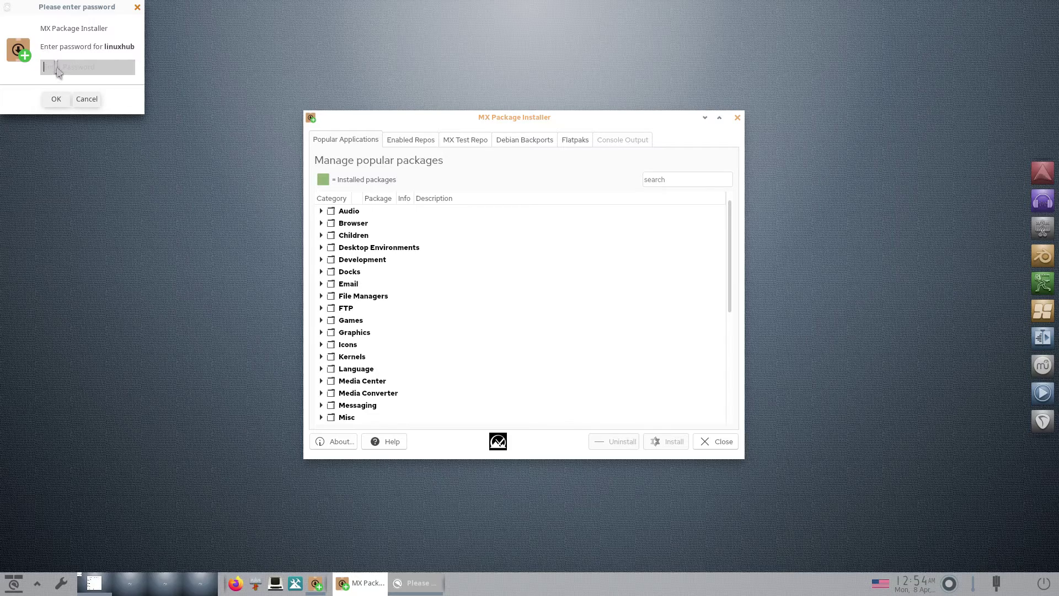
key("Escape")
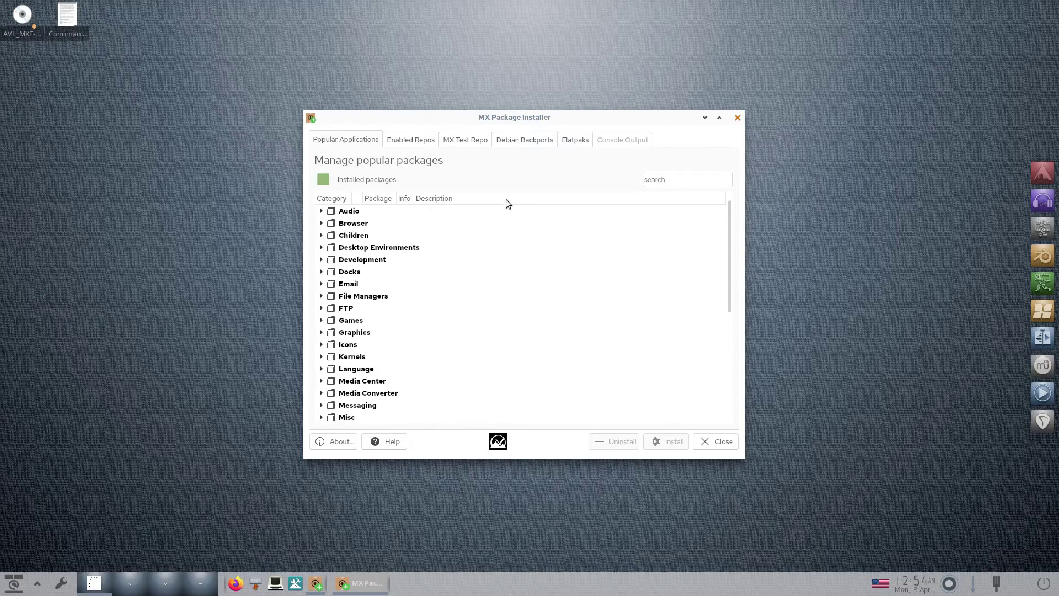
left_click(321, 211)
left_click(321, 211)
left_click(321, 212)
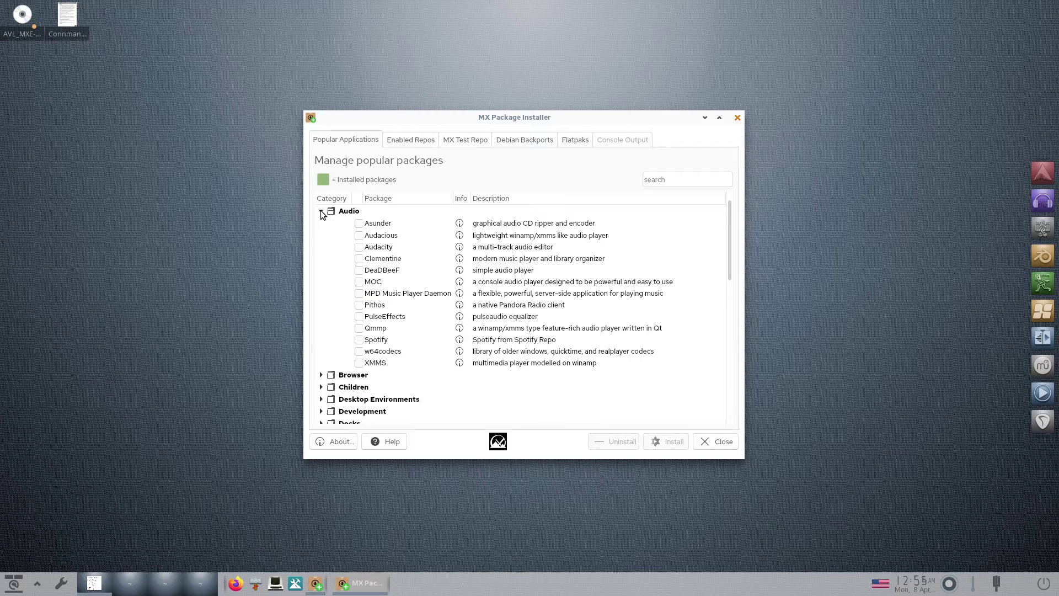
left_click(359, 247)
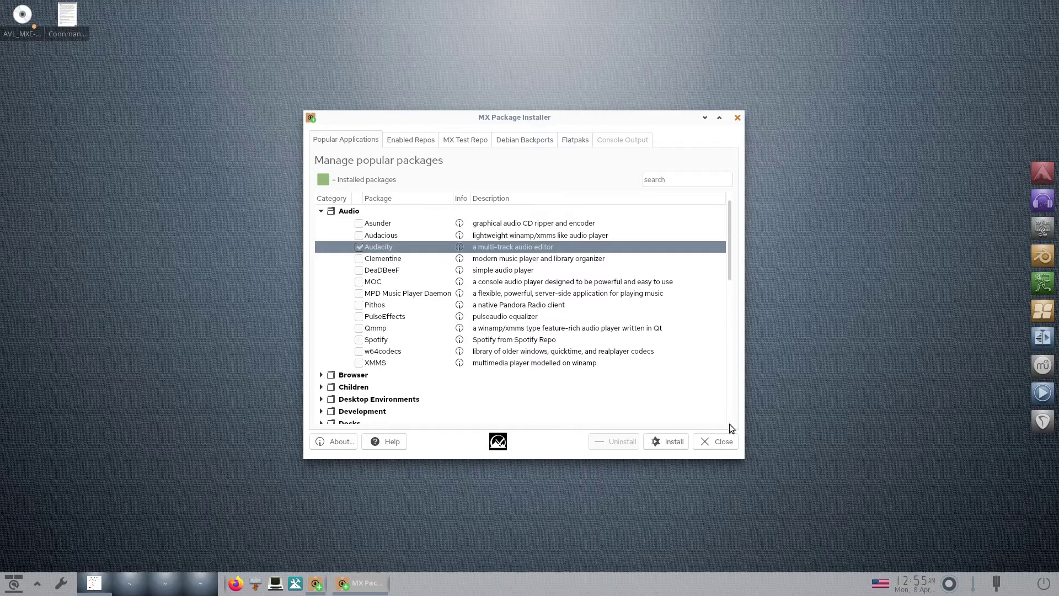
left_click(667, 442)
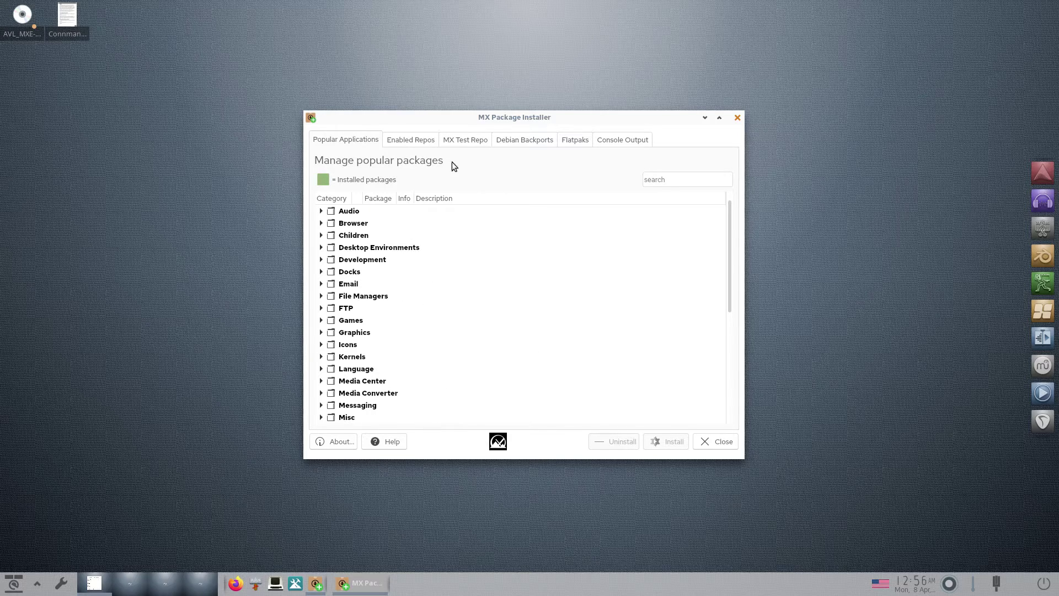
- Browse the Enabled Repos, MX Test Repo, Debian Backports and Flatpaks lists, dismissing their warnings
left_click(408, 140)
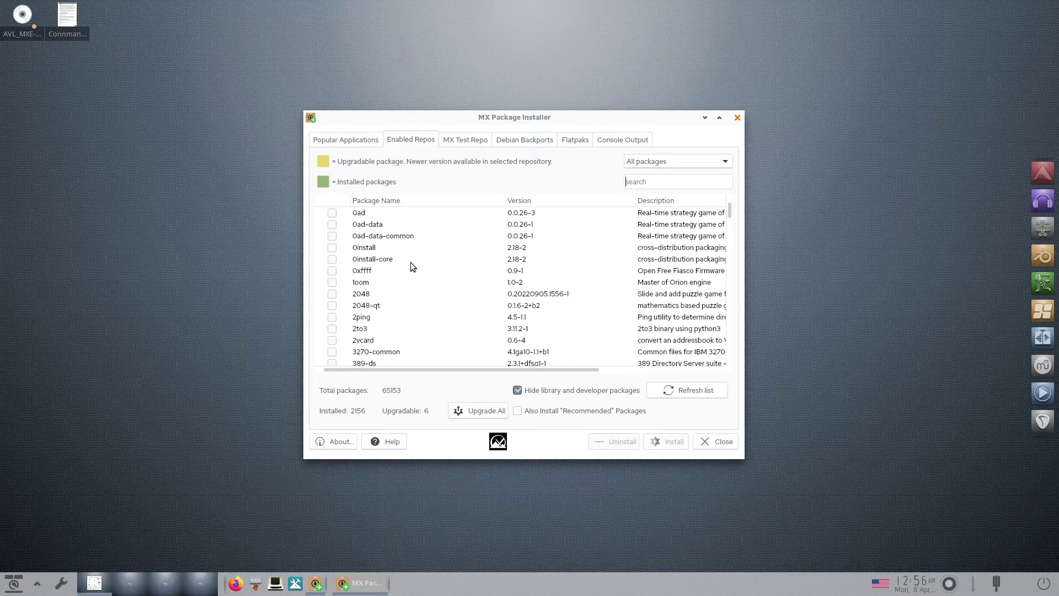
left_click(461, 141)
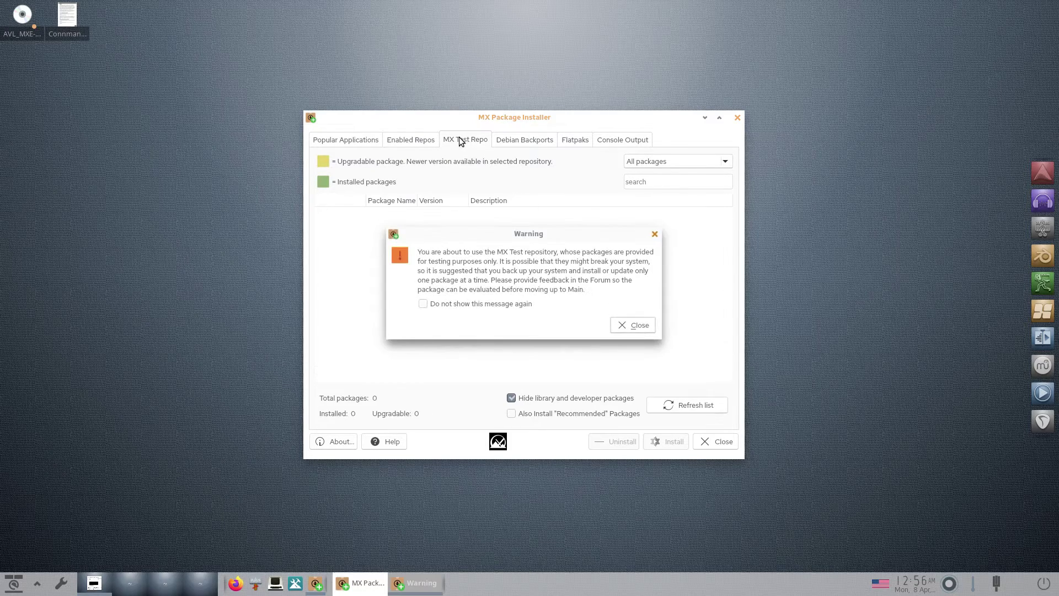
left_click(525, 140)
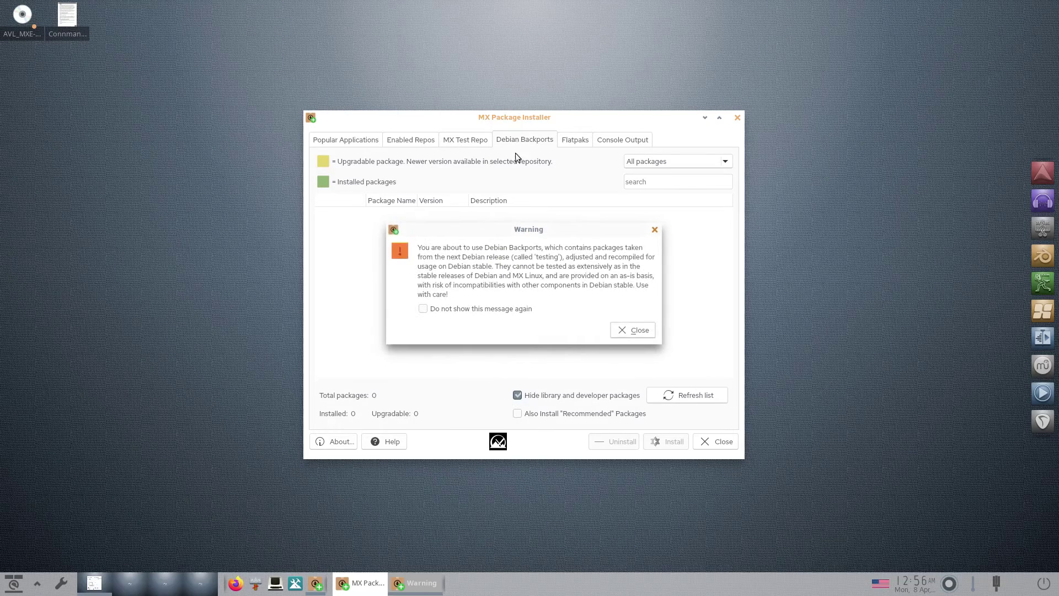
left_click(638, 333)
left_click(571, 142)
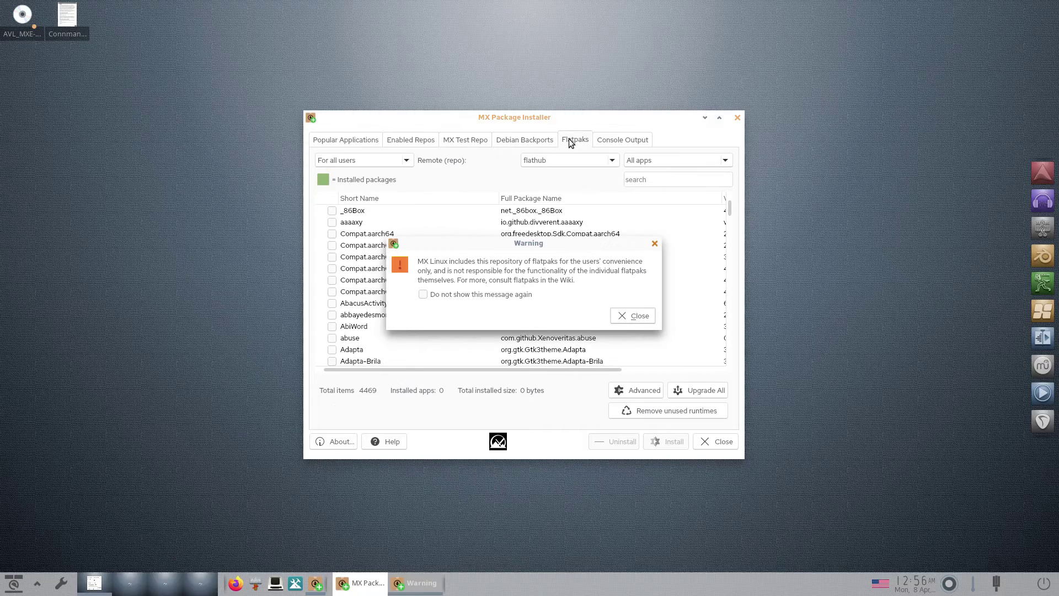
left_click(422, 294)
left_click(632, 316)
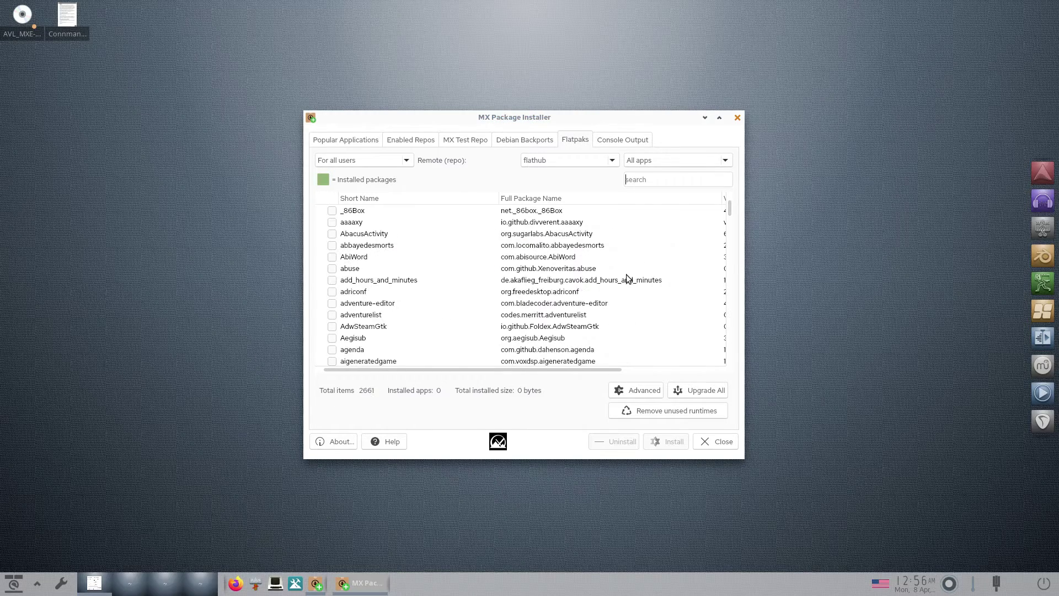
- Check the Audacity install log and the installer's version info, then quit MX Package Installer
left_click(622, 139)
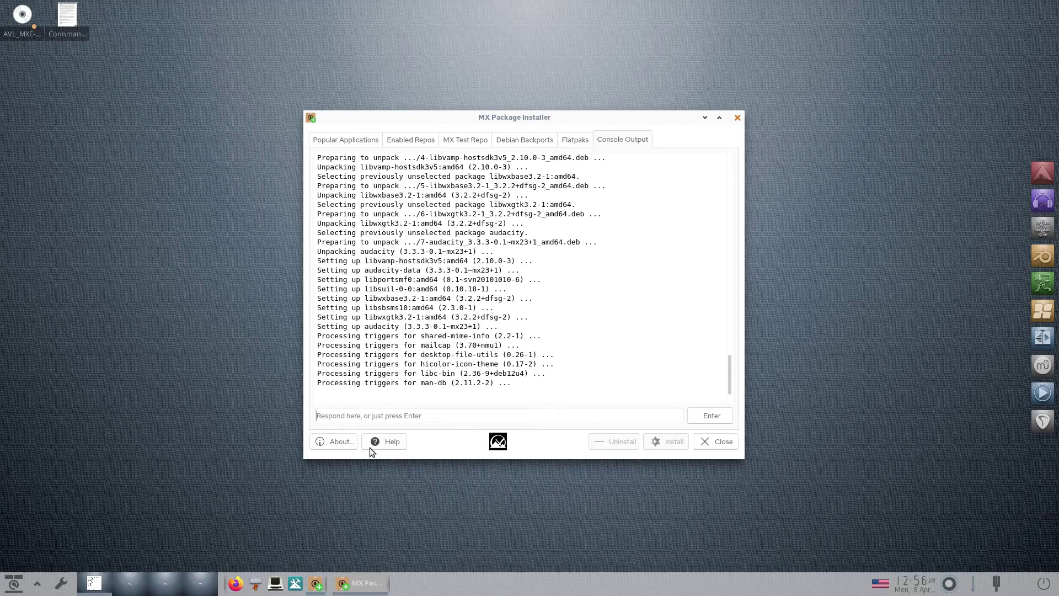
left_click(331, 443)
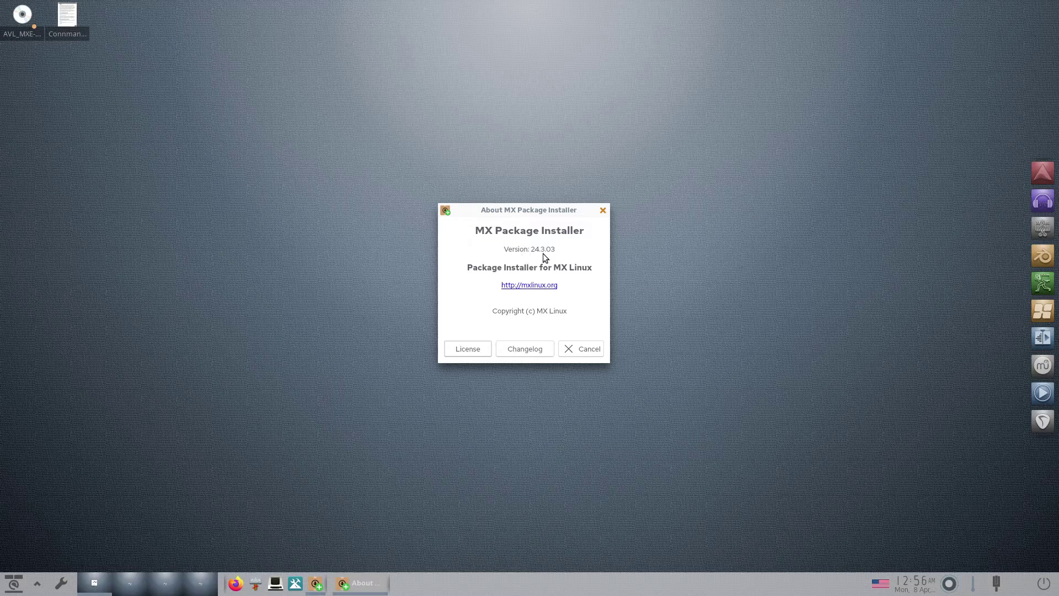
left_click(588, 349)
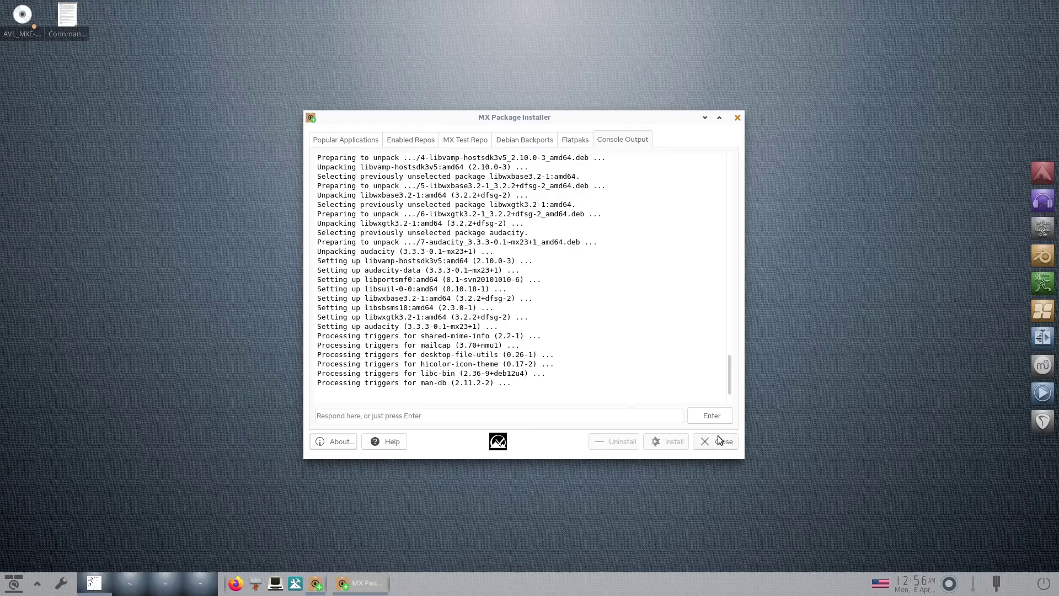
left_click(715, 444)
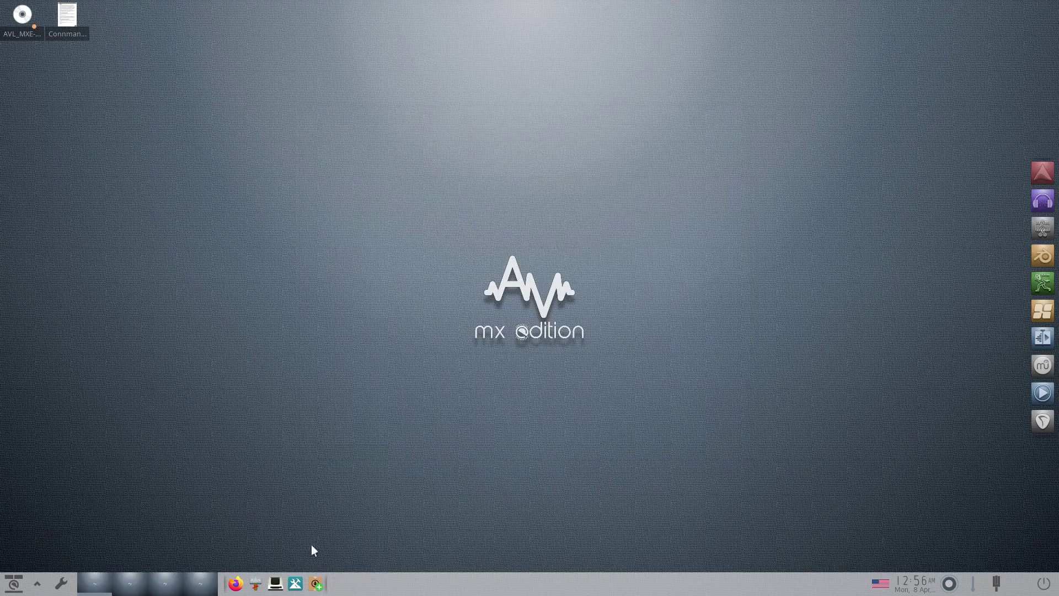
left_click(296, 584)
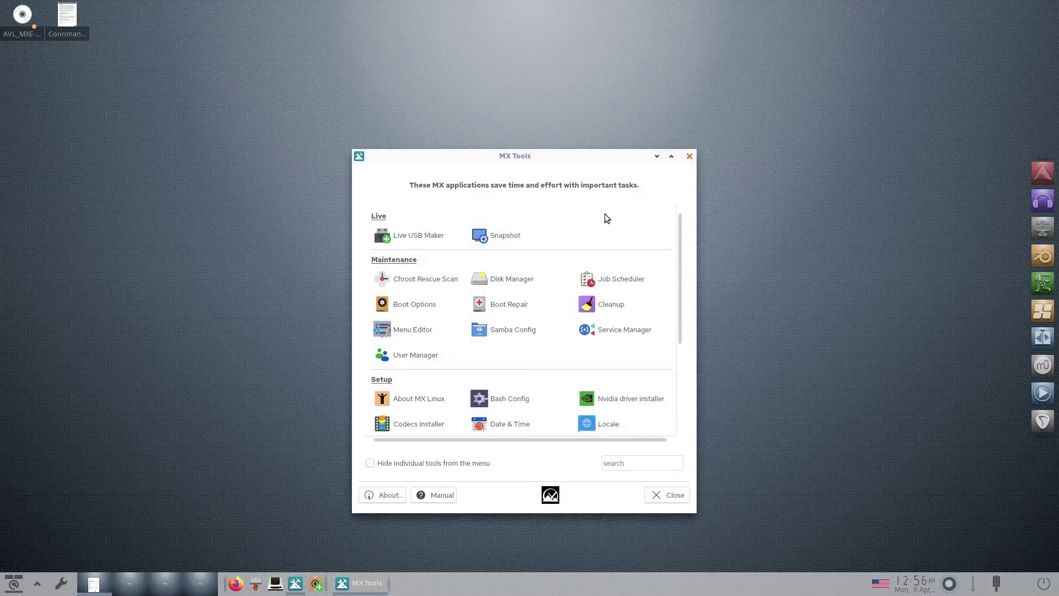
scroll(572, 221, "down", 5)
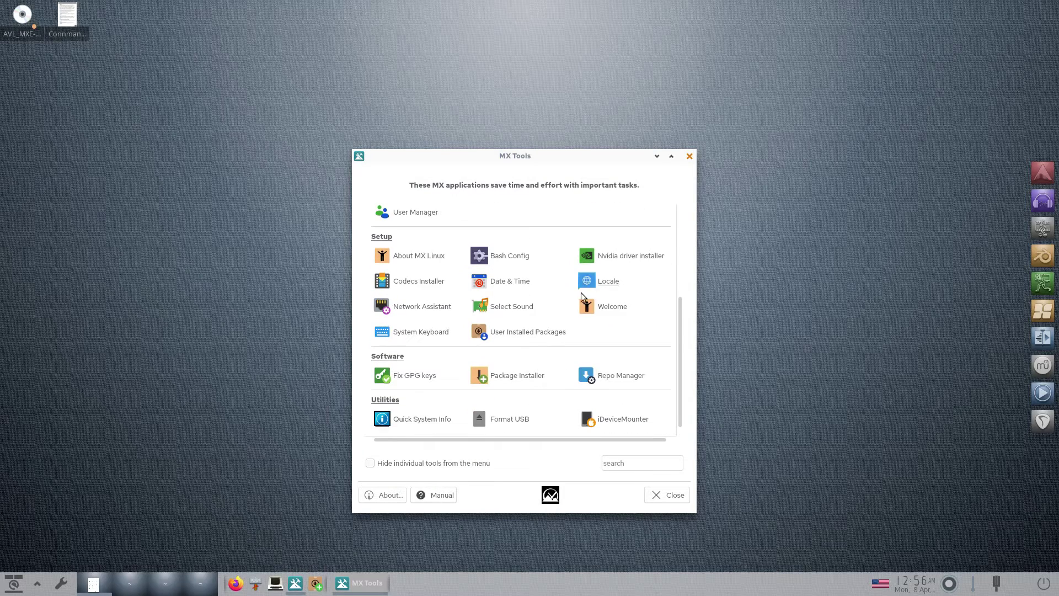
scroll(603, 319, "up", 5)
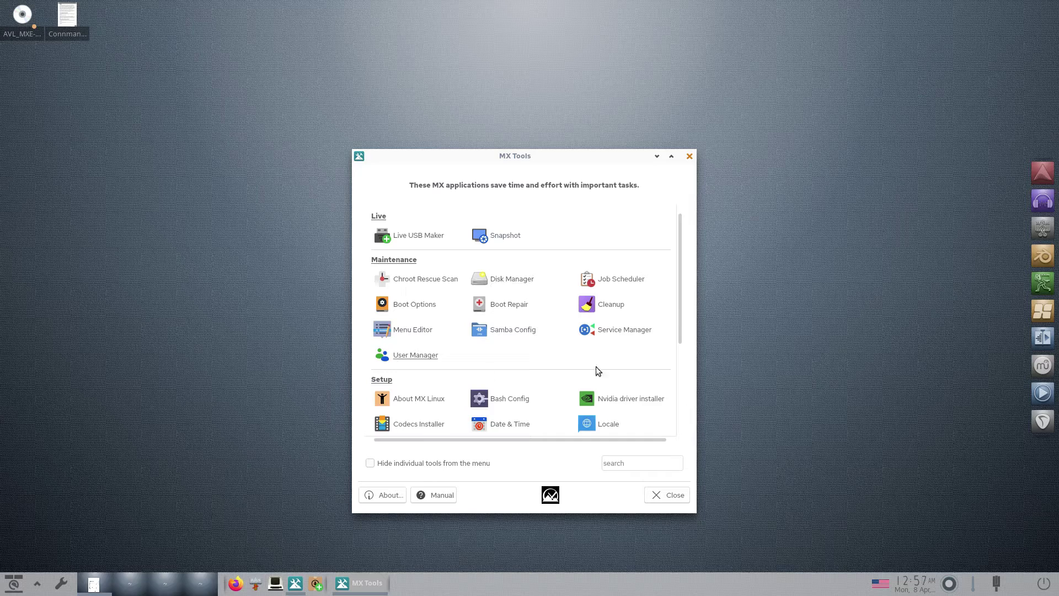
scroll(489, 337, "down", 2)
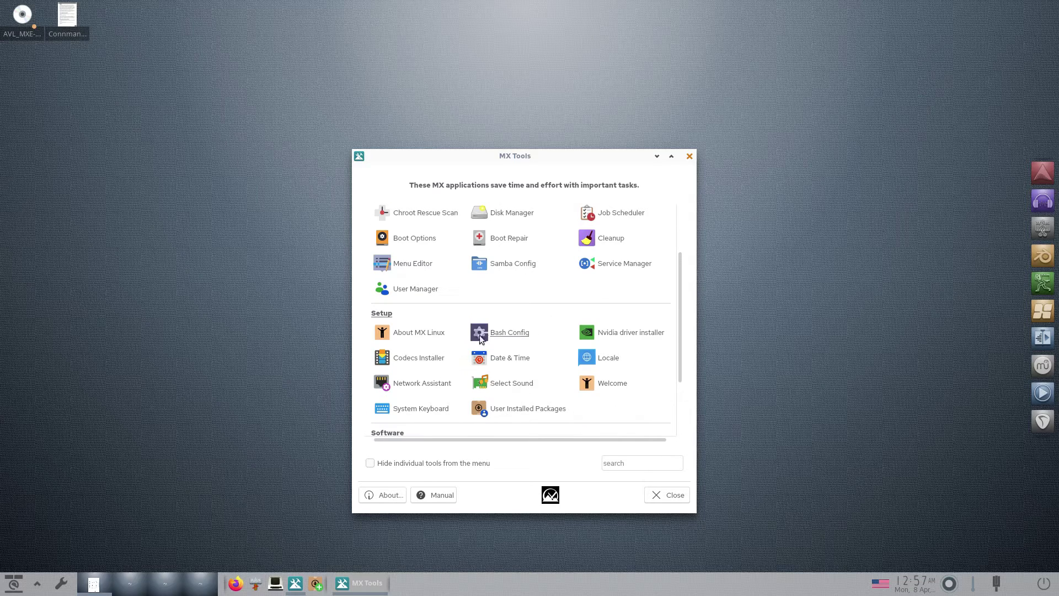
scroll(414, 355, "down", 3)
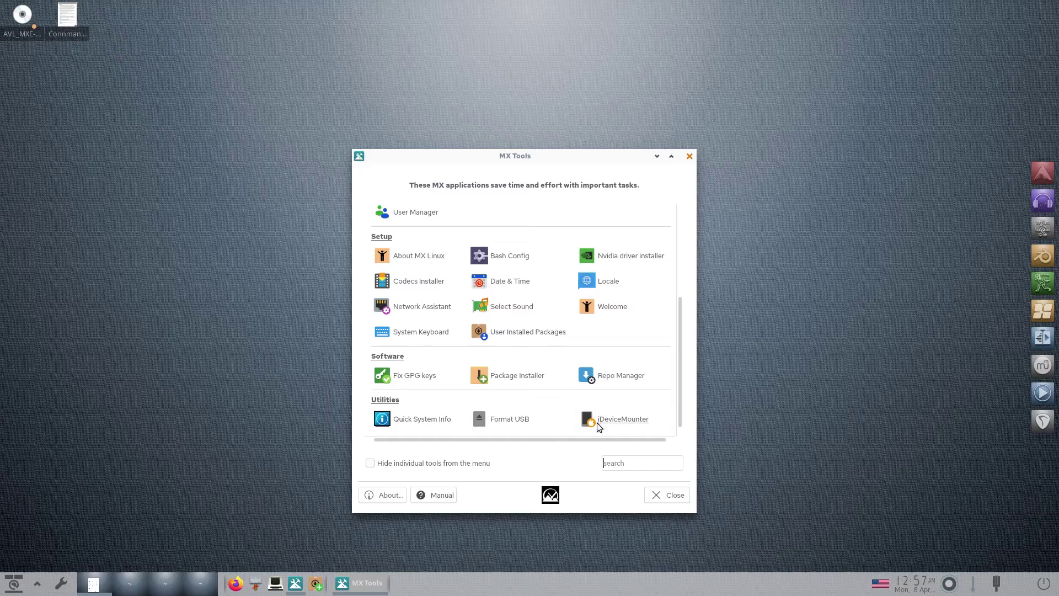
left_click(381, 499)
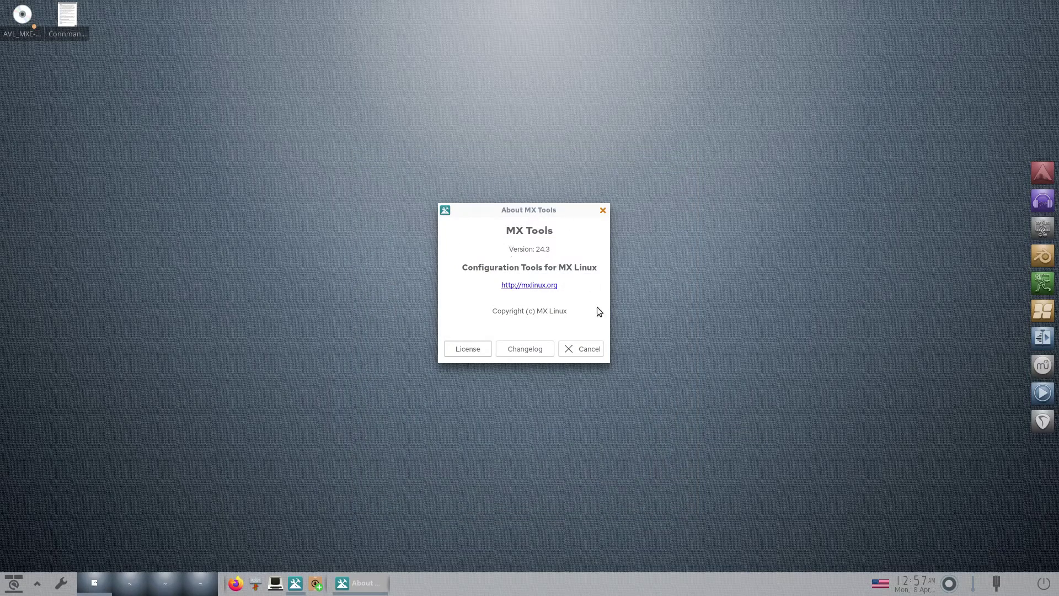
left_click(580, 350)
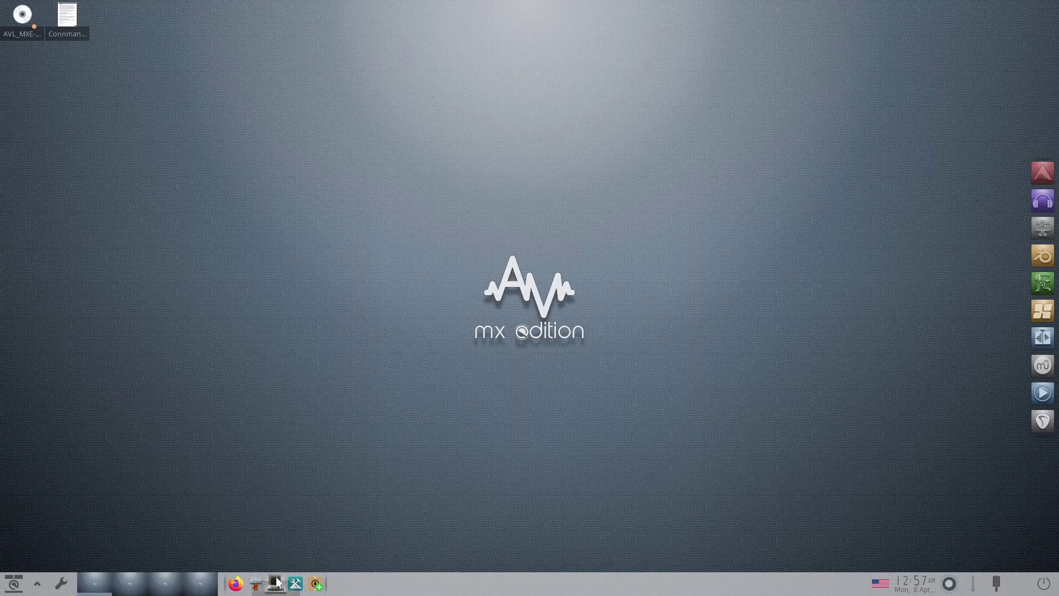
- Open Terminology, run the htop process monitor, then quit it back to the prompt
left_click(274, 583)
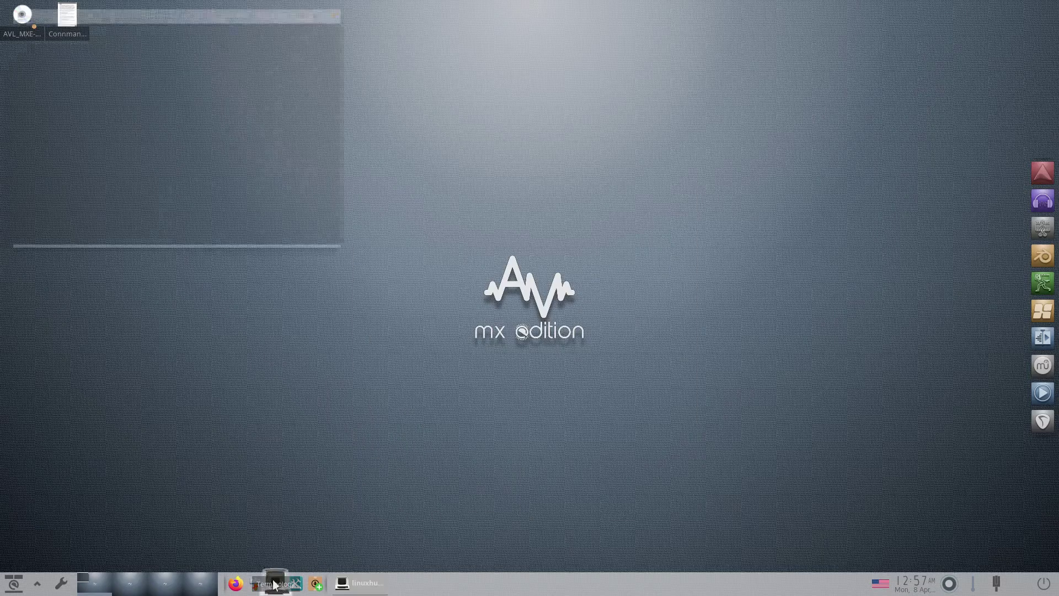
left_click_drag(225, 31, 589, 180)
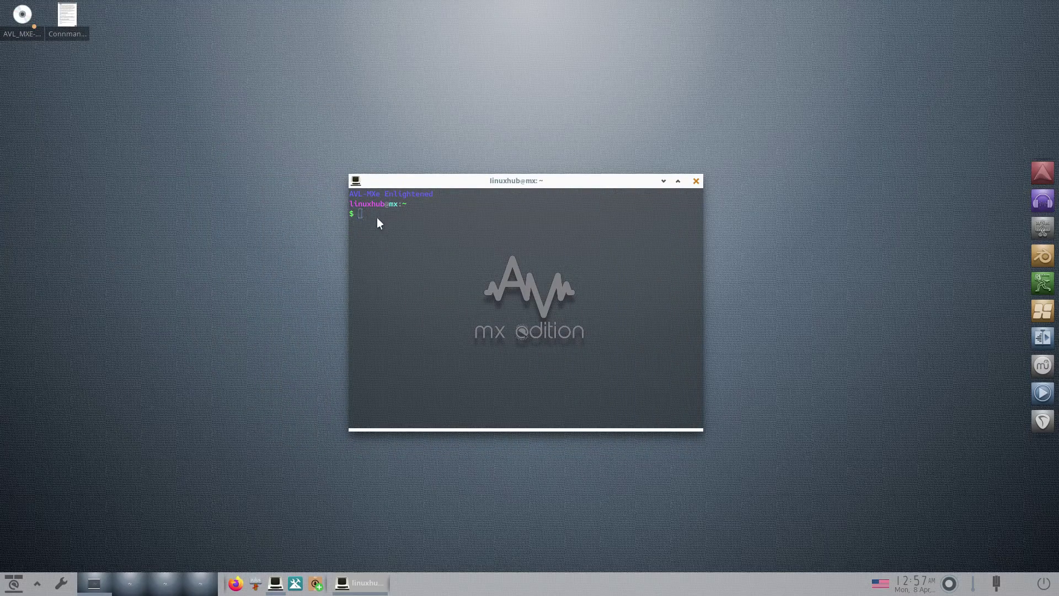
key("Return")
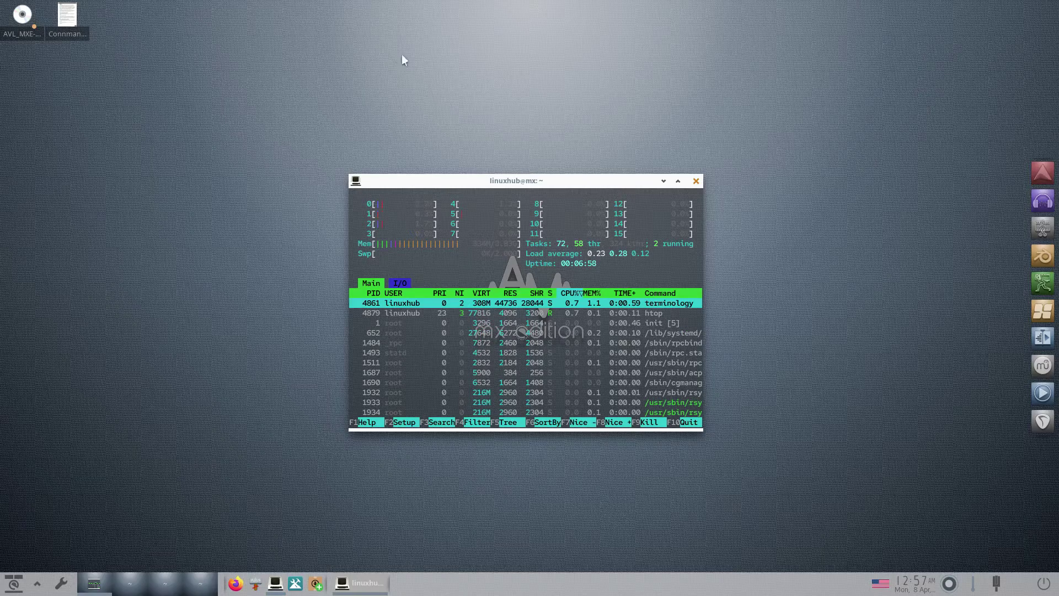
left_click_drag(597, 184, 594, 15)
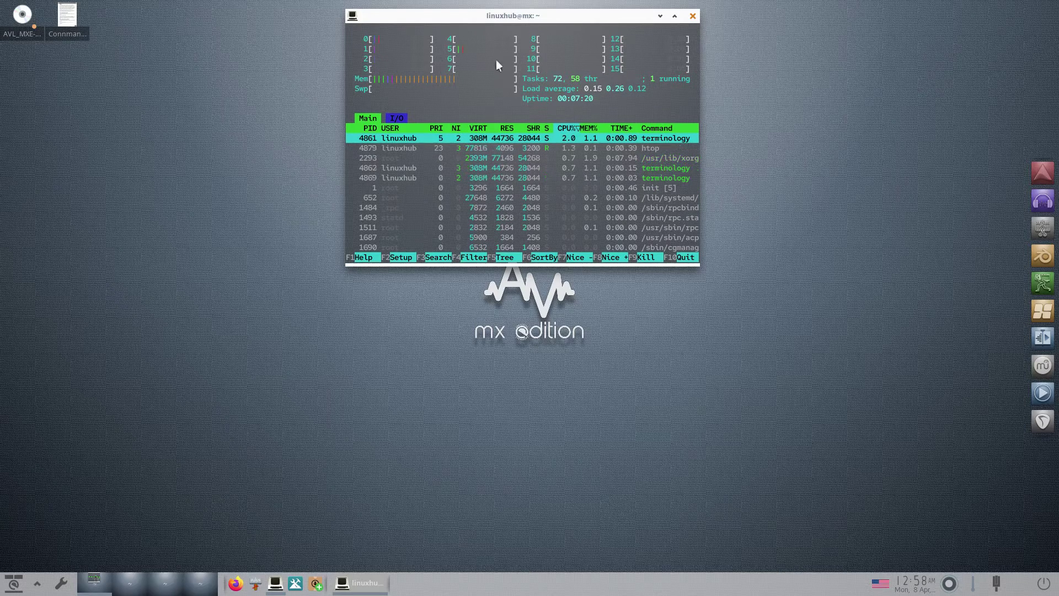
key("q")
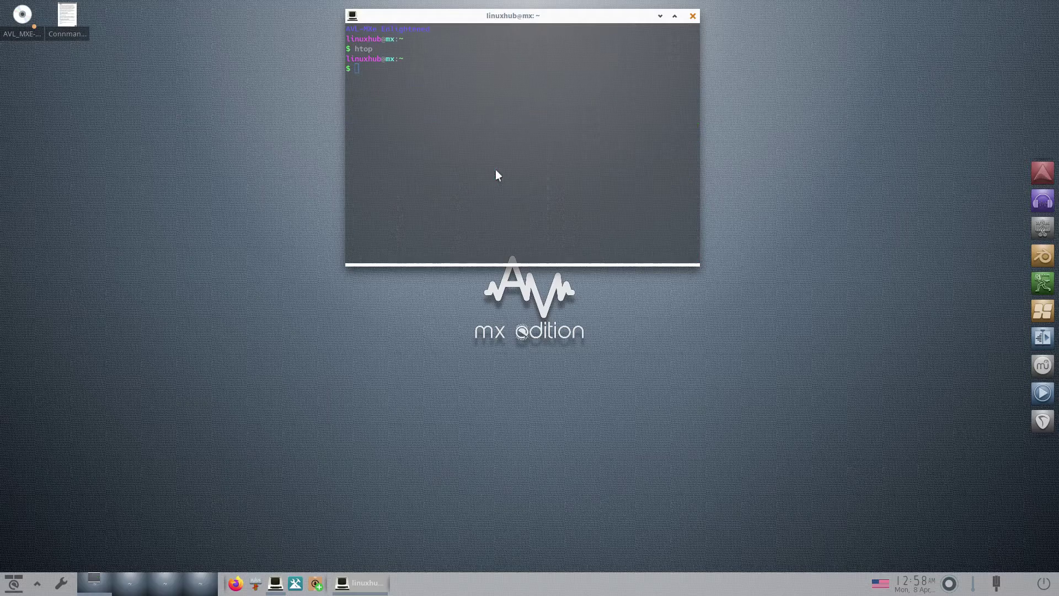
- Run neofetch, highlight the OS (MX x86_64) and Kernel (6.6.12) lines, then close the terminal
type("neofetch")
key("Return")
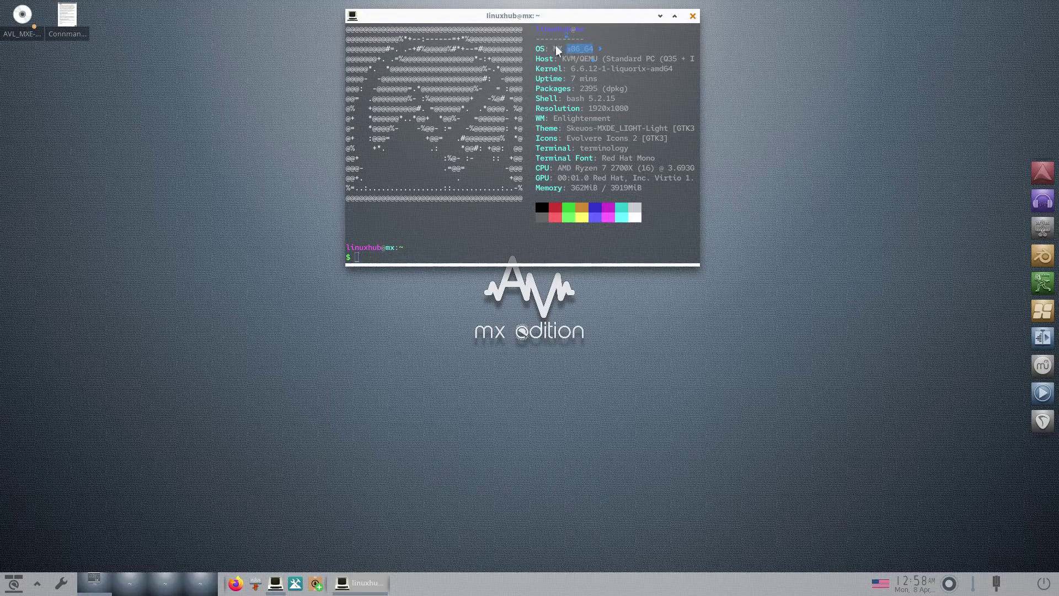
triple_click(556, 50)
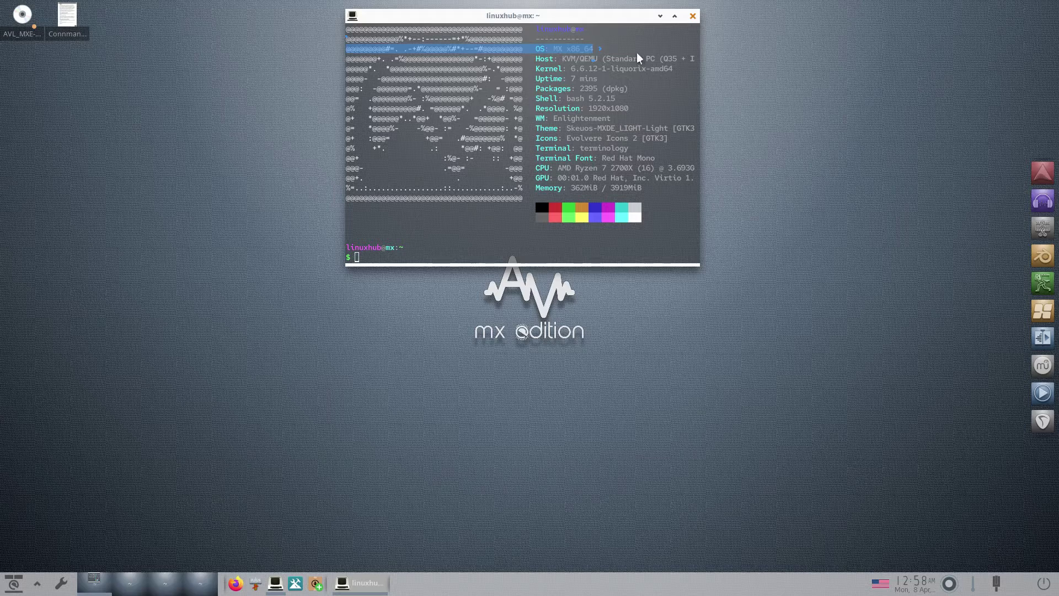
triple_click(584, 71)
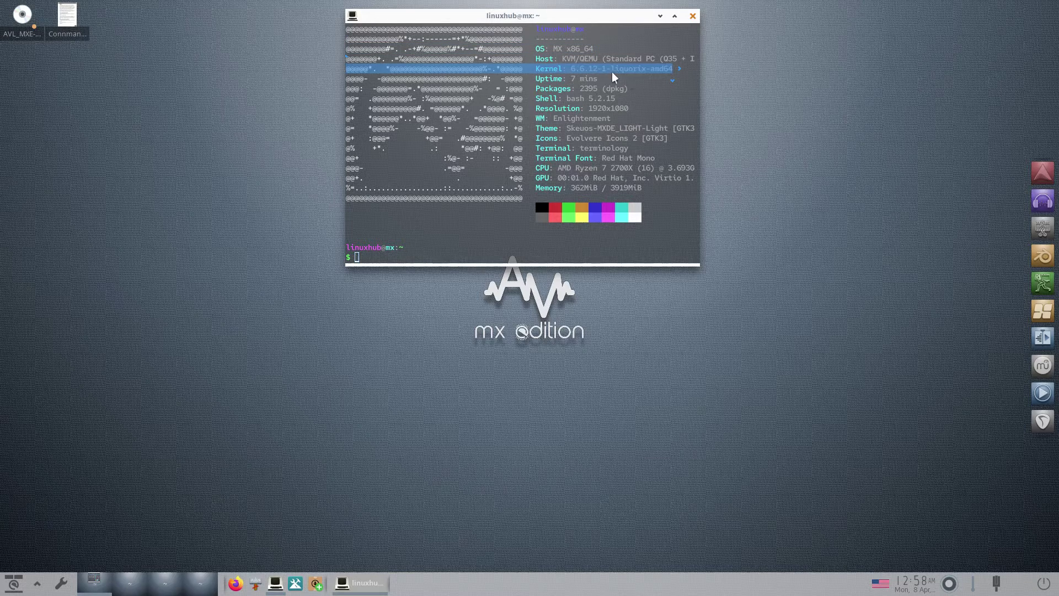
left_click(575, 118)
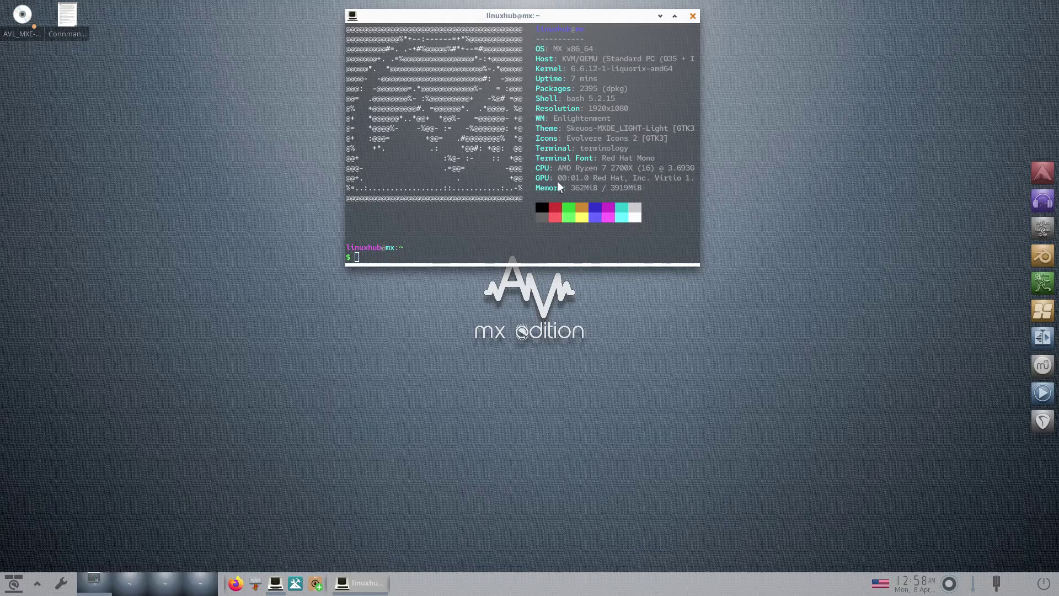
key("ctrl+d")
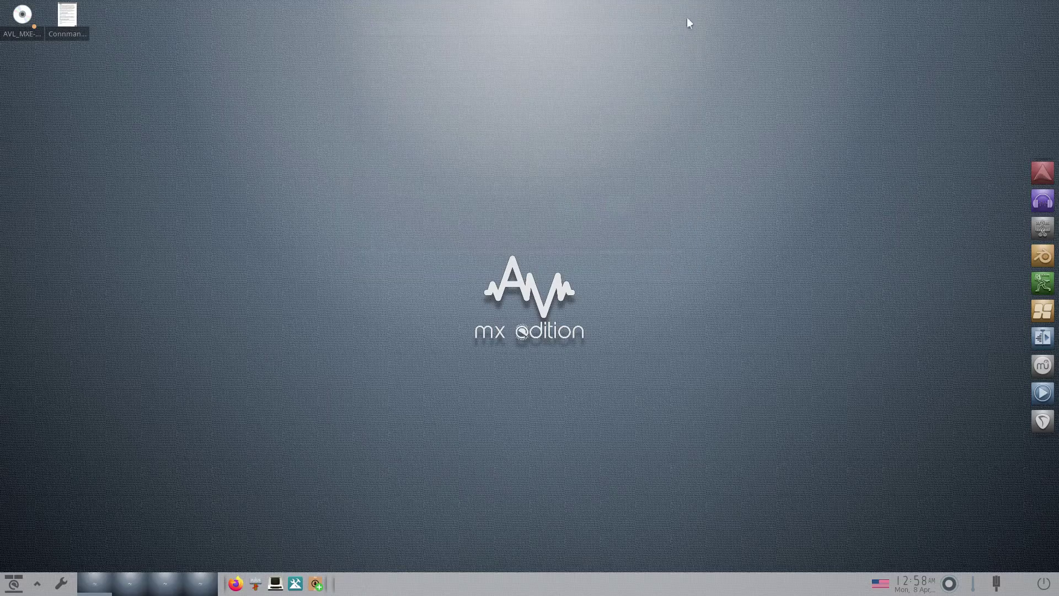
left_click(255, 583)
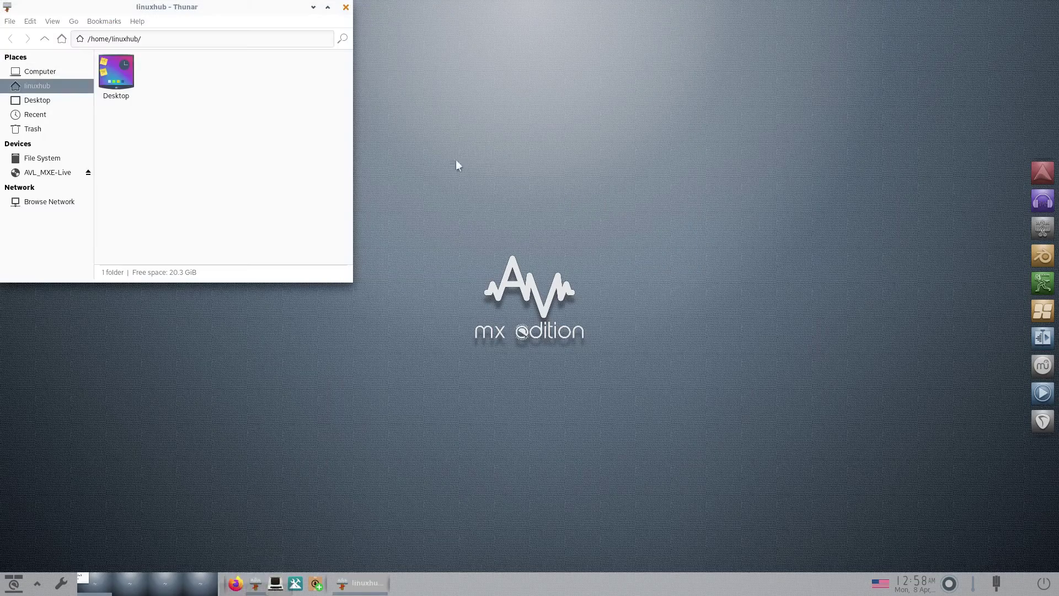
left_click(139, 22)
left_click(152, 45)
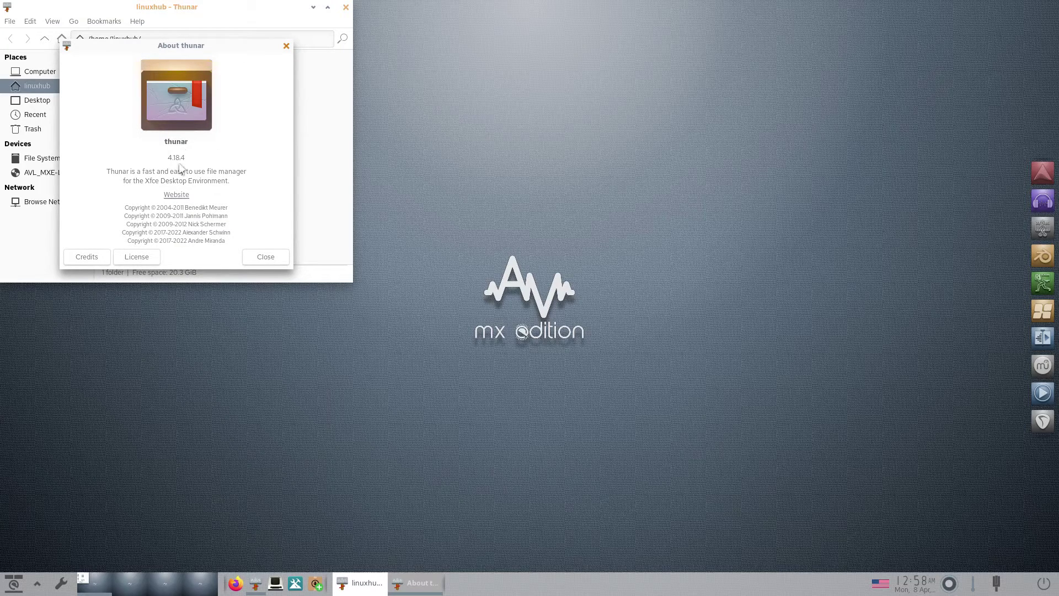
left_click(259, 257)
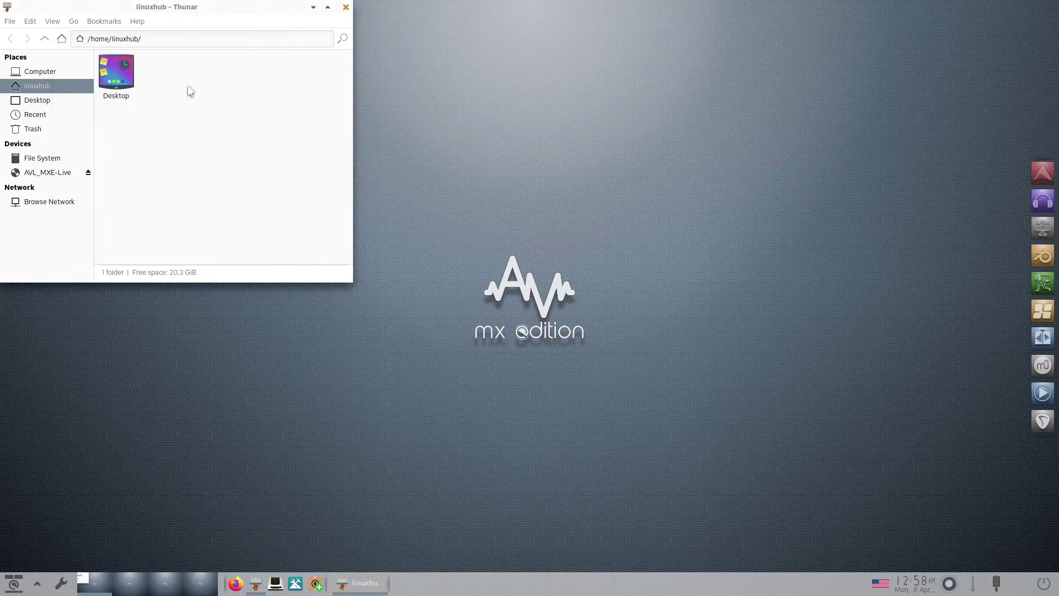
left_click(346, 8)
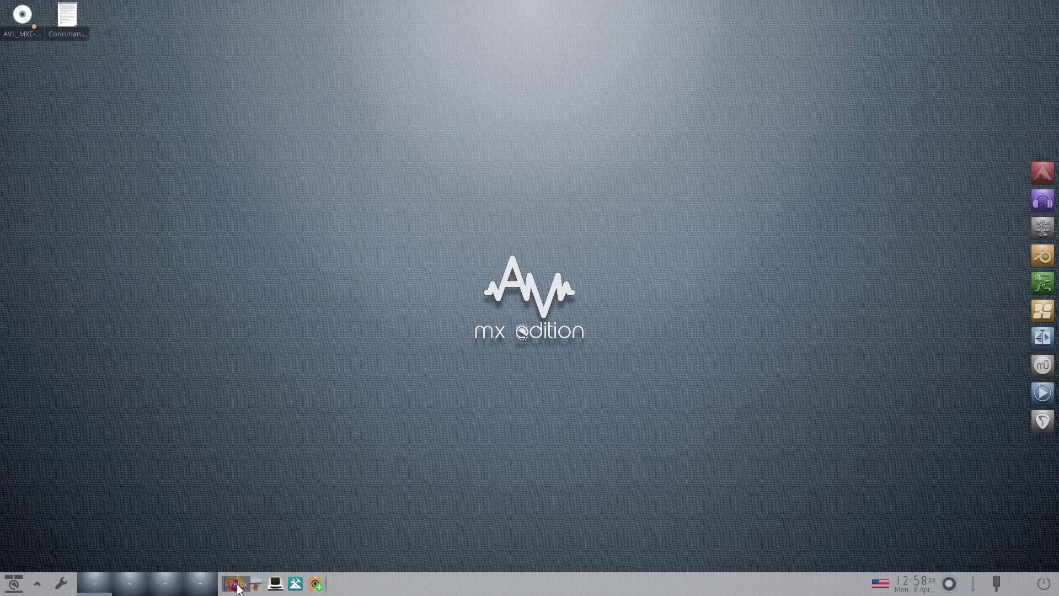
left_click(236, 584)
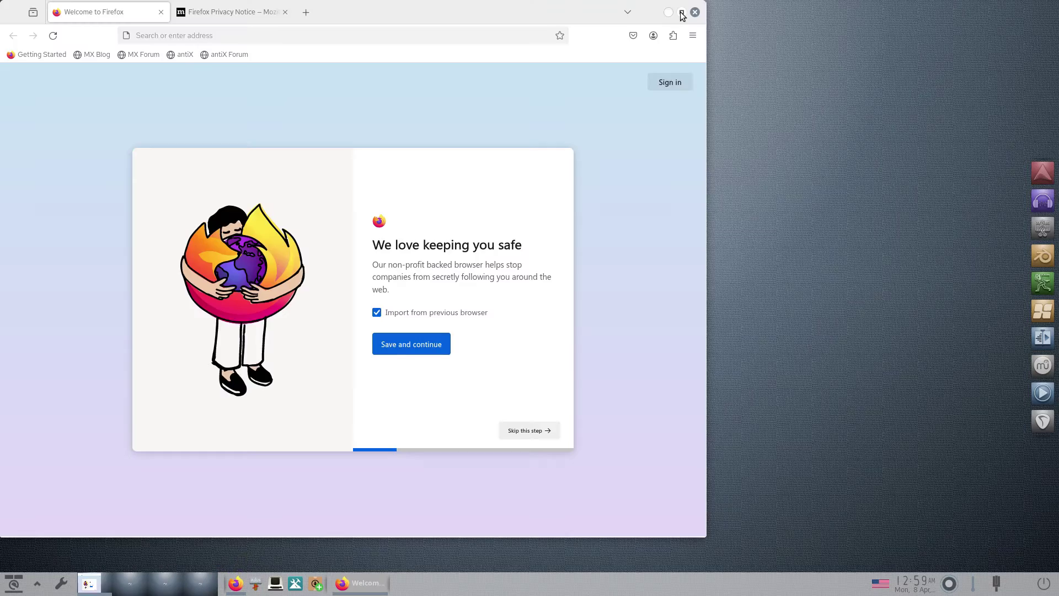
left_click(681, 12)
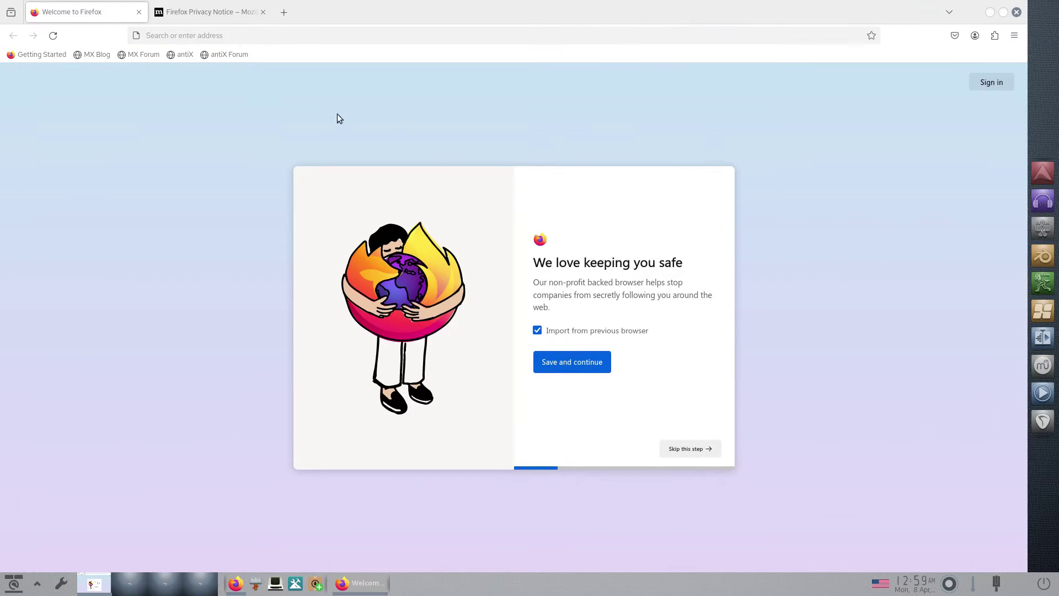
left_click(1014, 36)
left_click(905, 357)
left_click(904, 187)
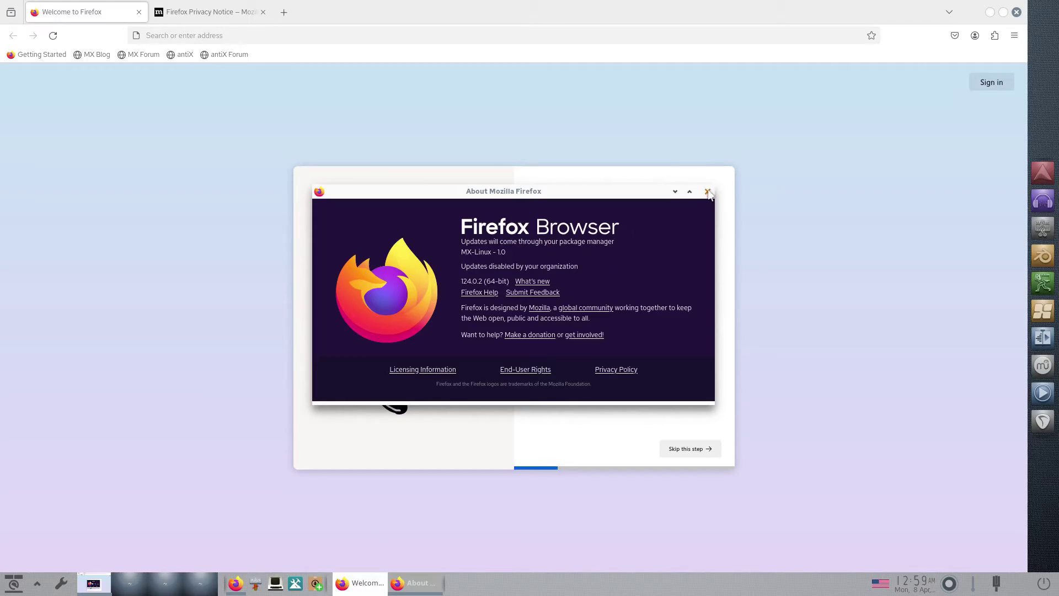
left_click(707, 191)
left_click(1016, 12)
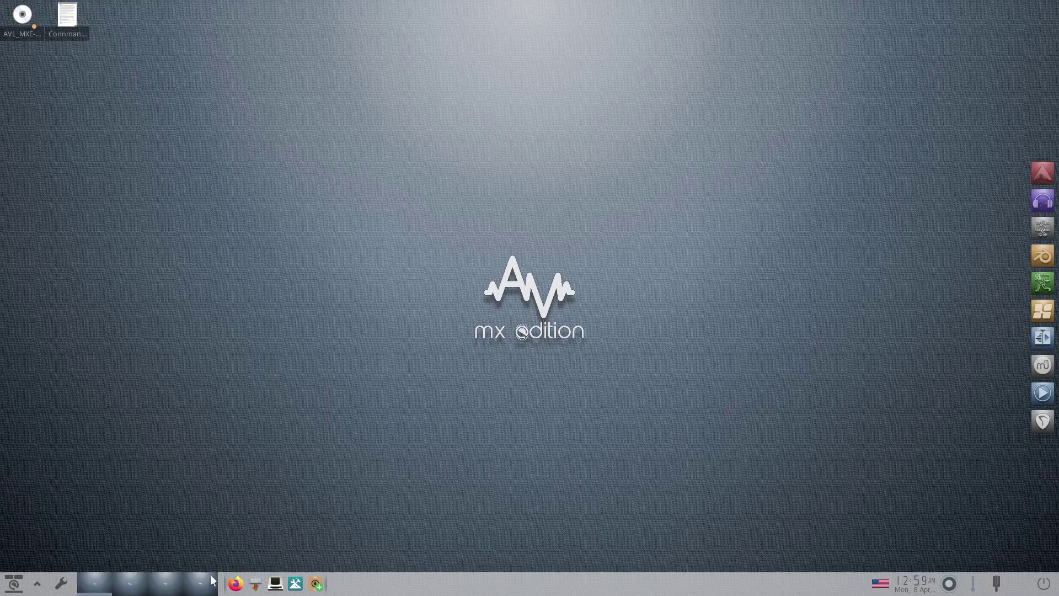
left_click(200, 589)
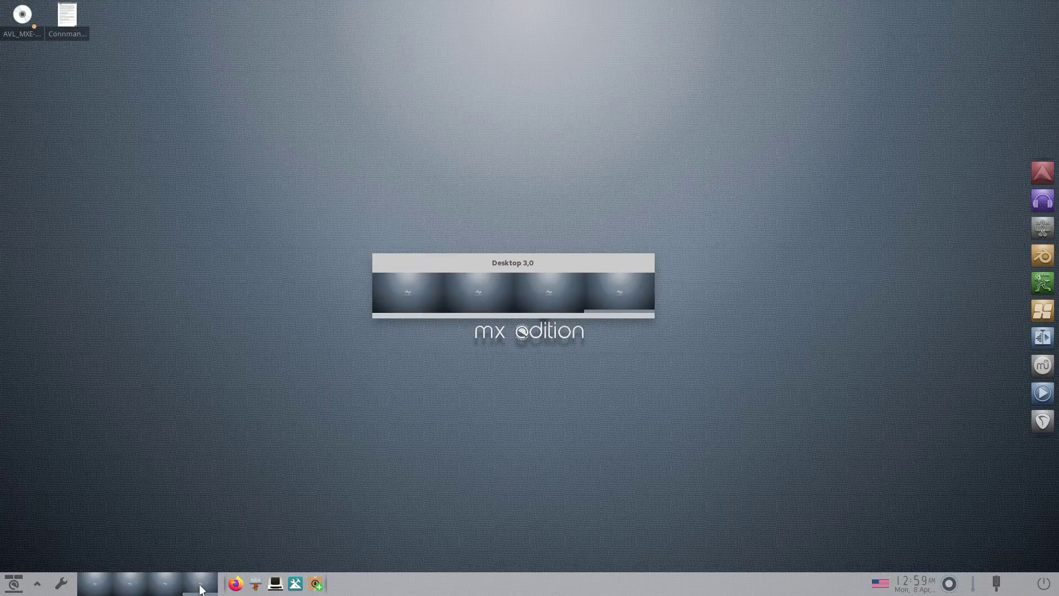
left_click(169, 589)
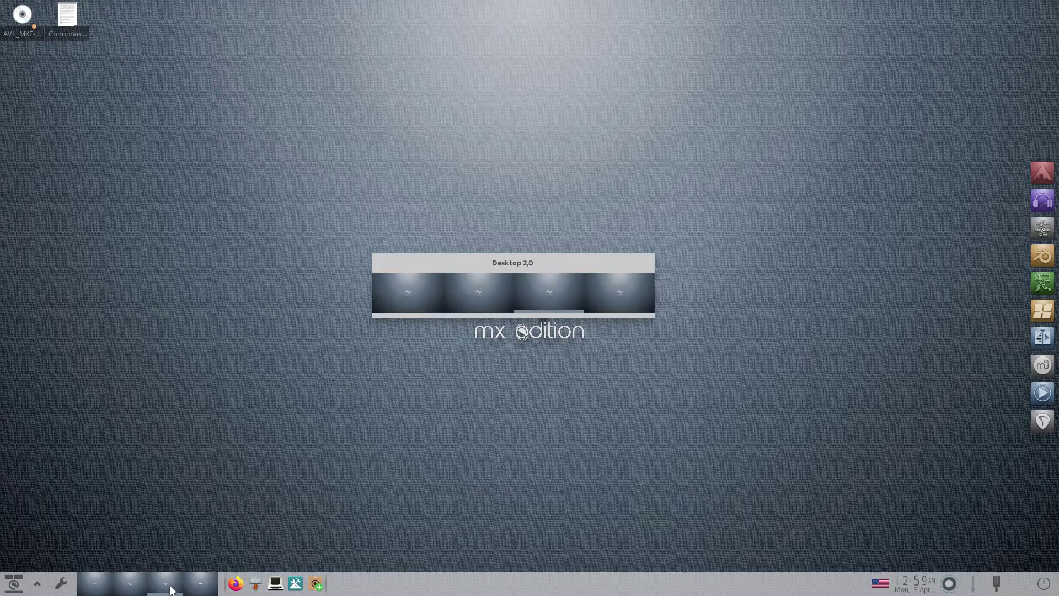
left_click(123, 588)
left_click(91, 586)
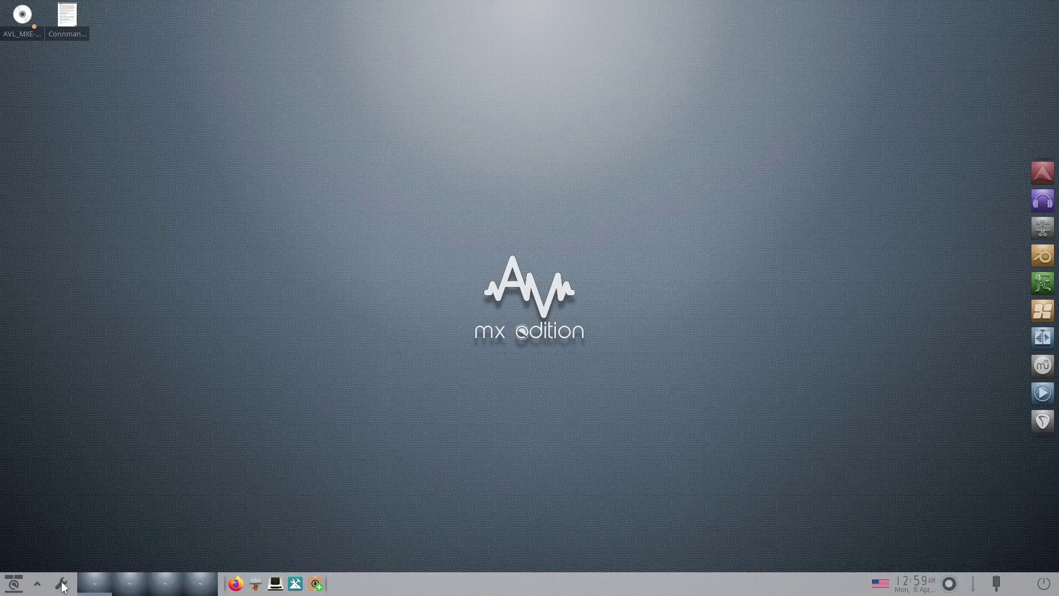
left_click(63, 585)
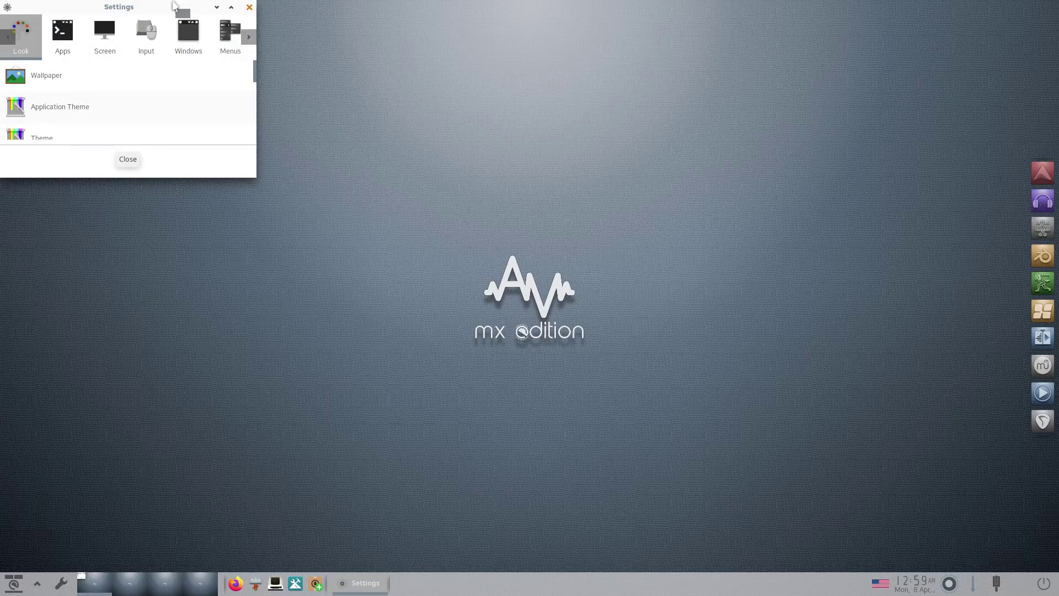
key("alt+F7")
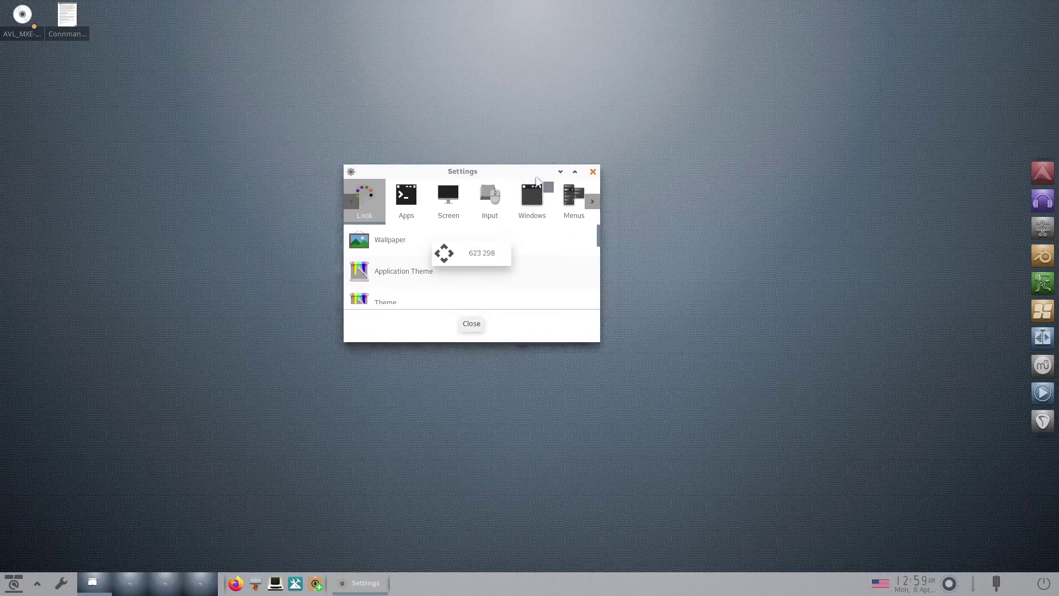
left_click(470, 288)
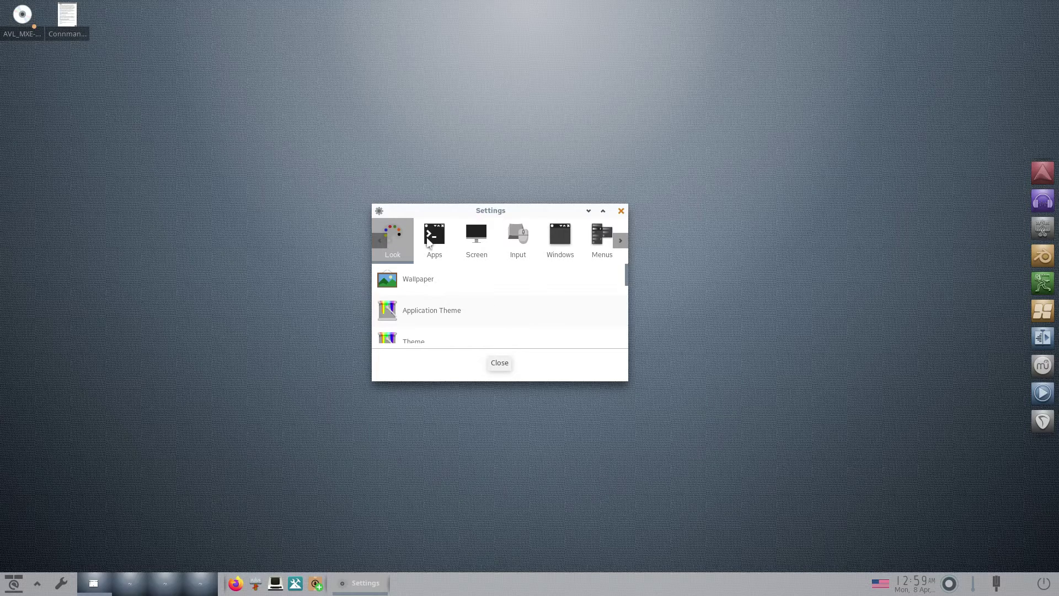
left_click(434, 237)
left_click(480, 241)
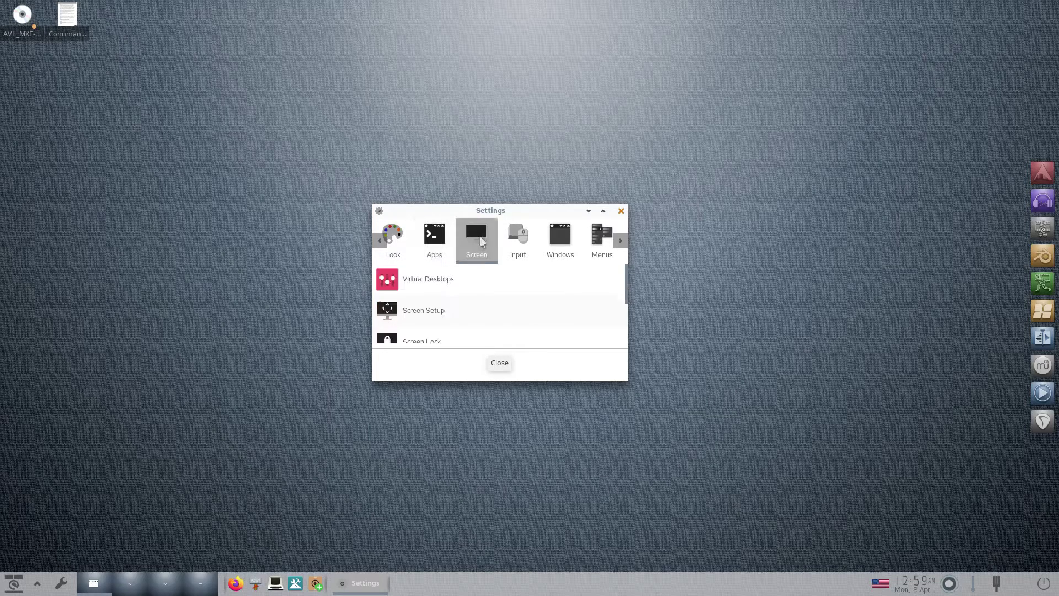
left_click(522, 246)
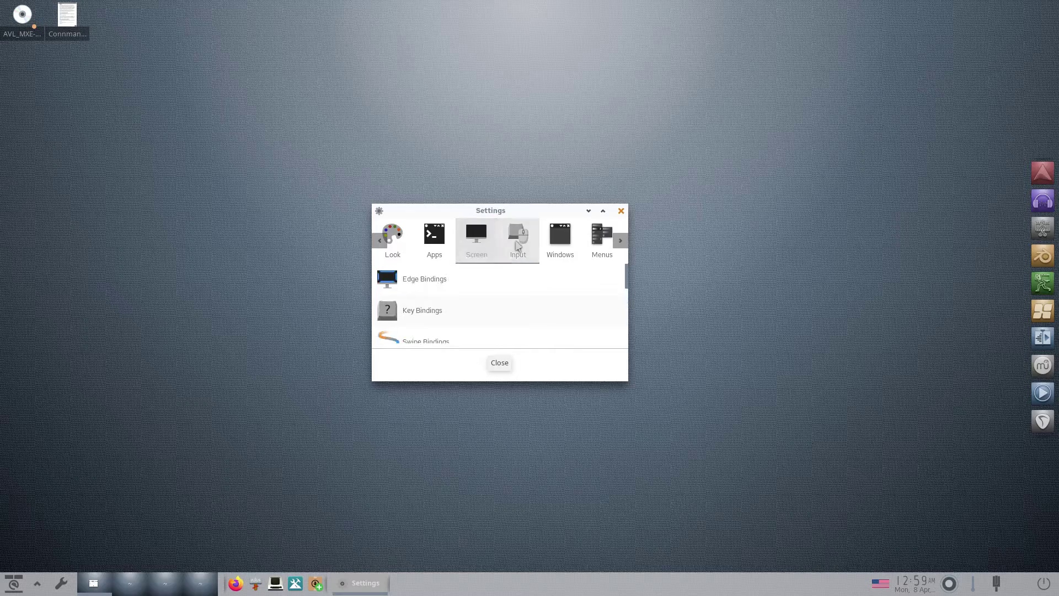
left_click(562, 243)
left_click(601, 243)
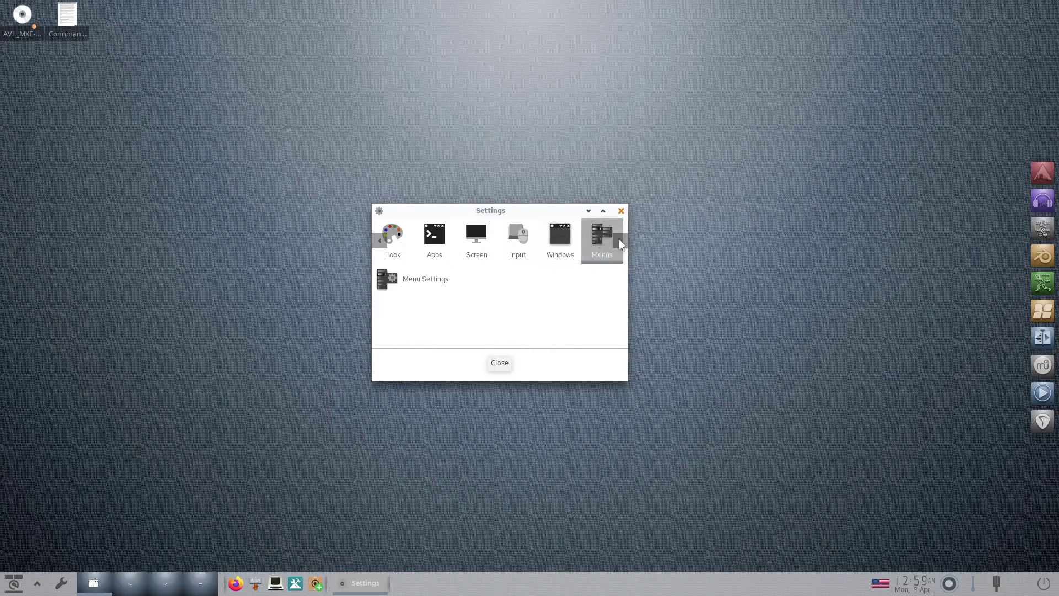
left_click(620, 244)
left_click(619, 243)
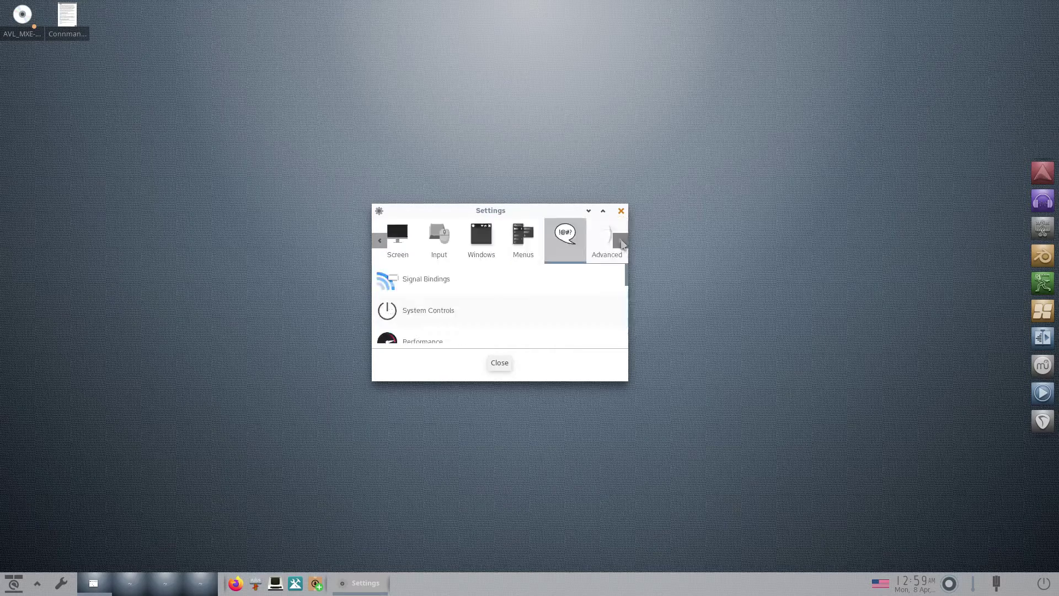
left_click(621, 243)
left_click(620, 242)
left_click(620, 243)
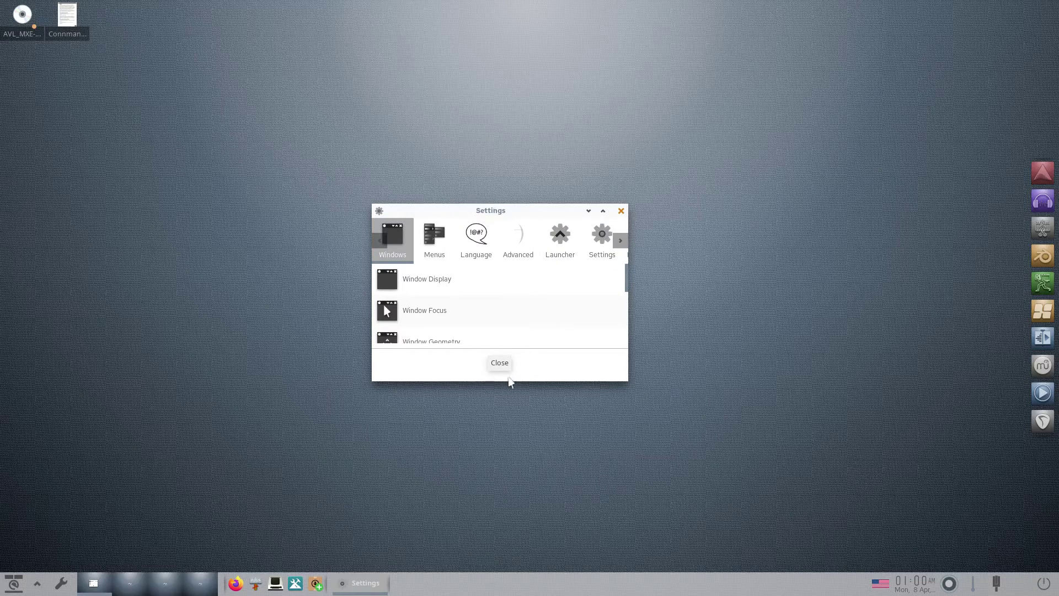
left_click(500, 363)
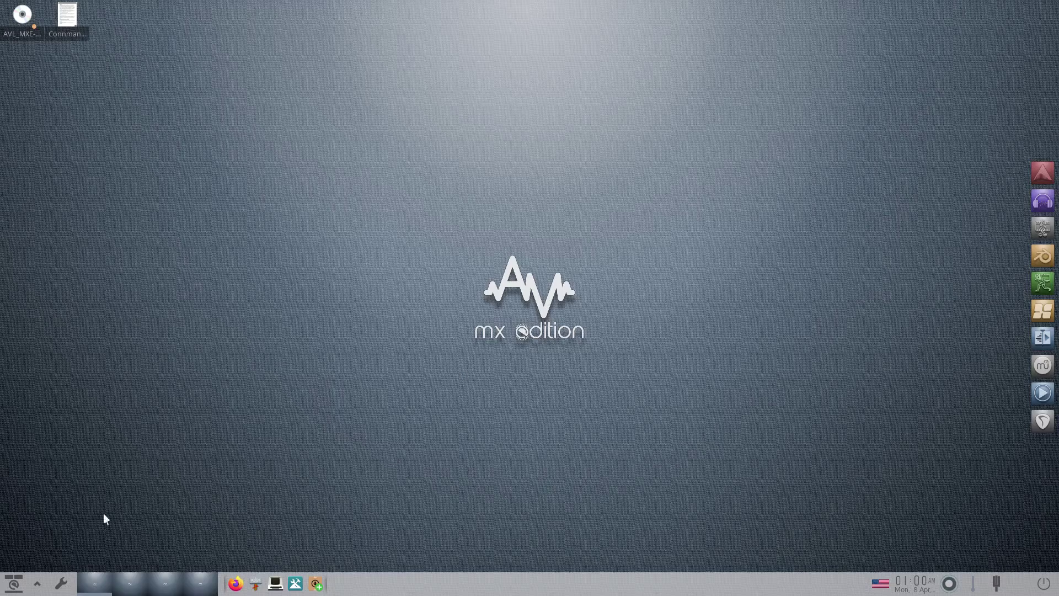
- Browse the main menu's Applications, Navigate, Desktop, Windows, Enlightenment, Settings and System submenus
left_click(37, 585)
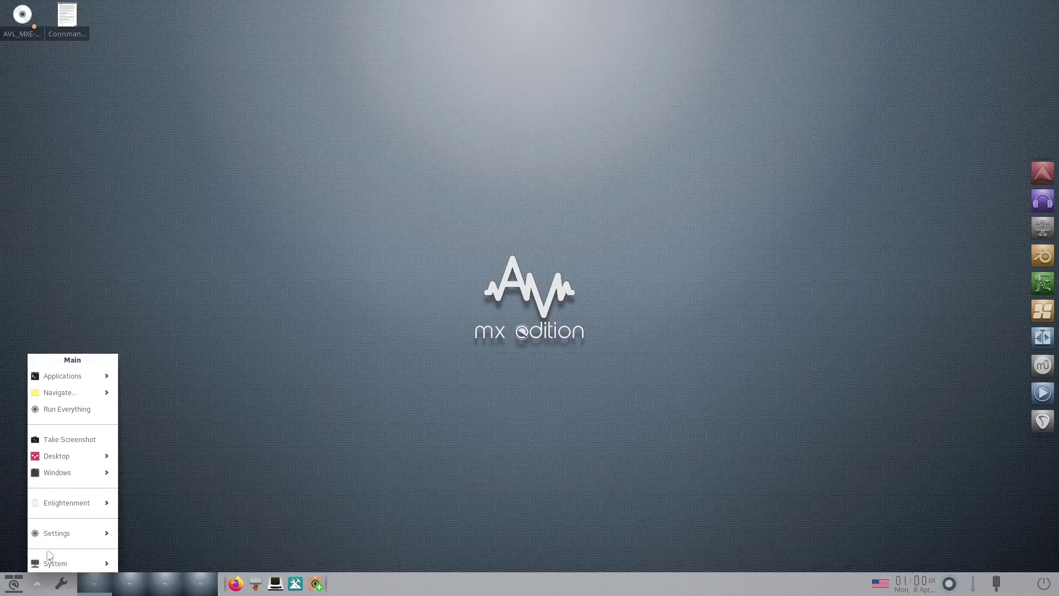
mouse_move(72, 369)
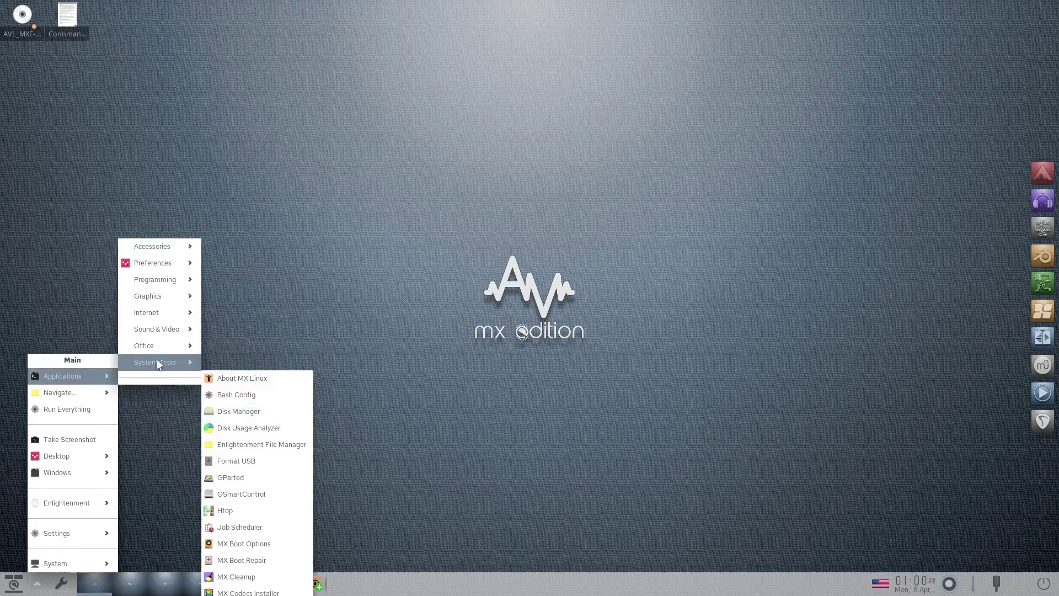
mouse_move(157, 268)
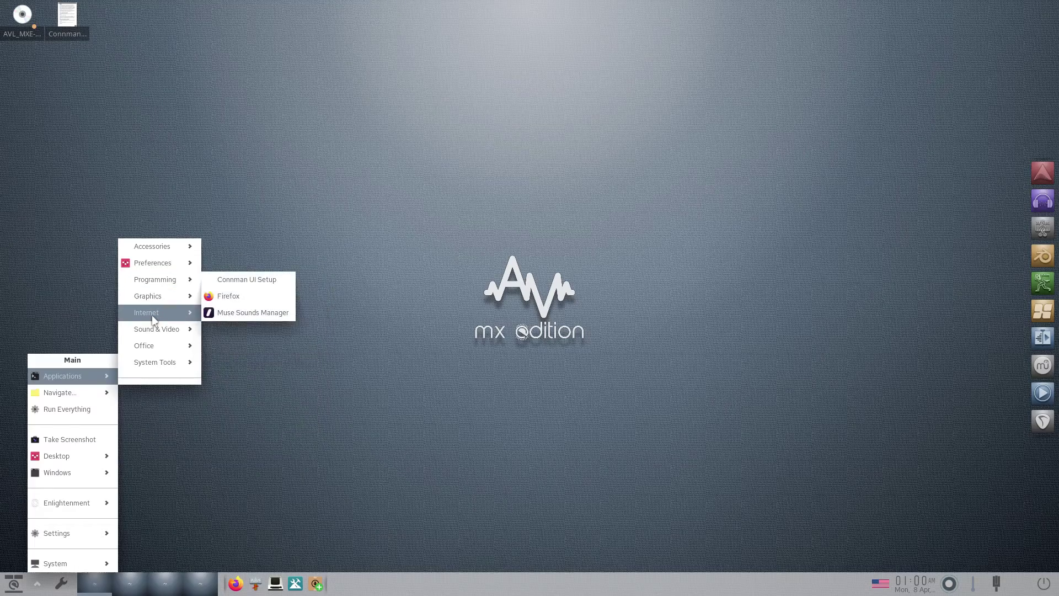
mouse_move(145, 351)
mouse_move(167, 367)
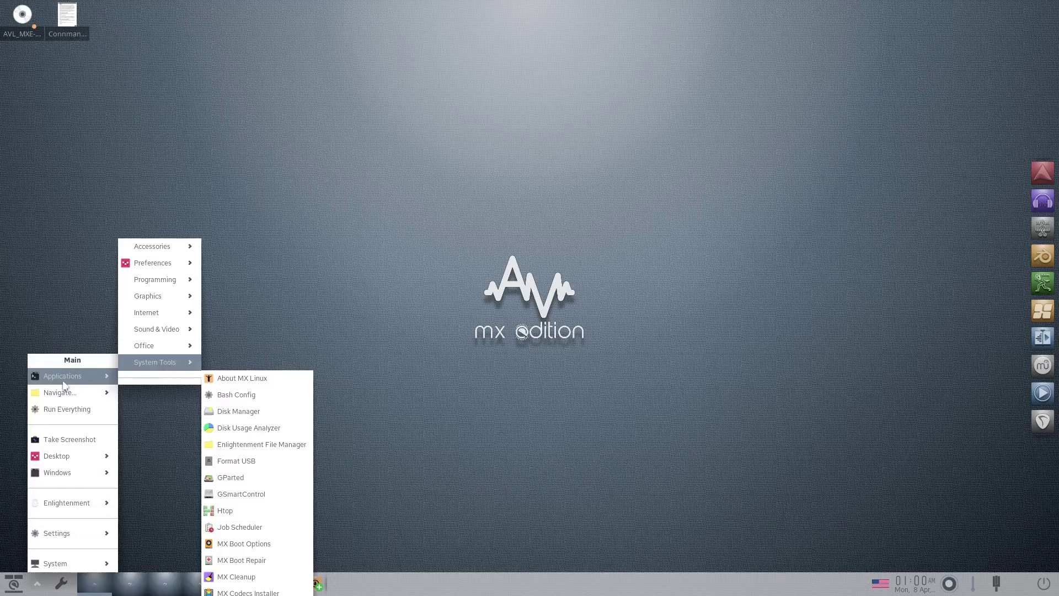
mouse_move(58, 397)
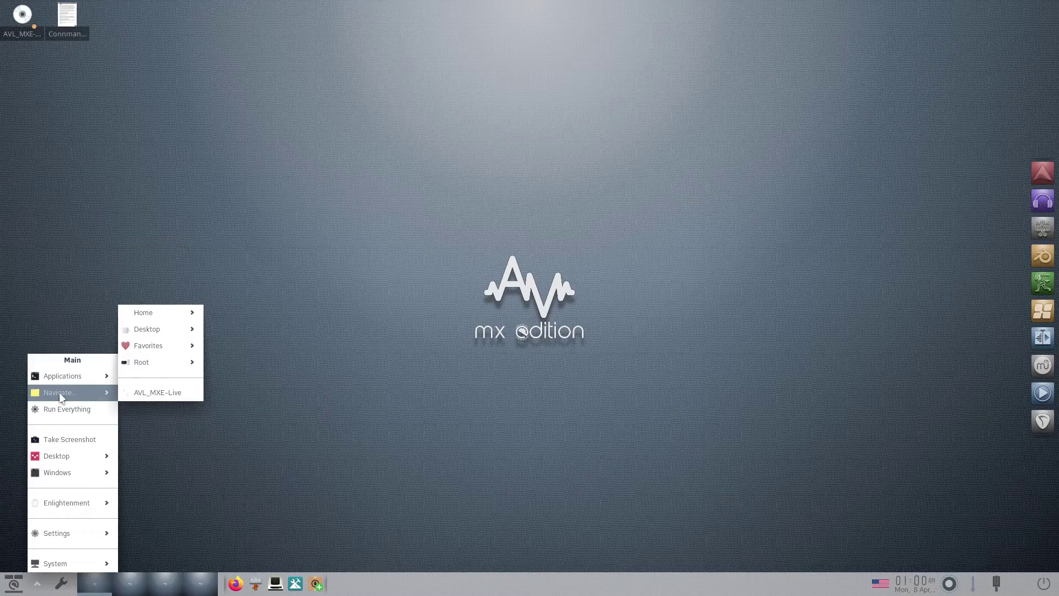
mouse_move(150, 334)
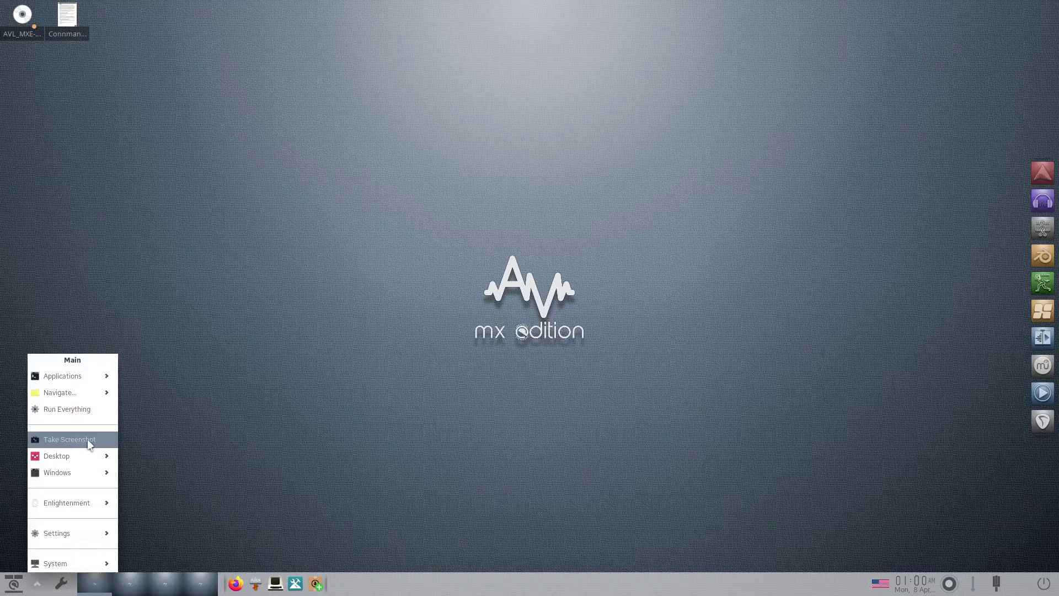
mouse_move(64, 452)
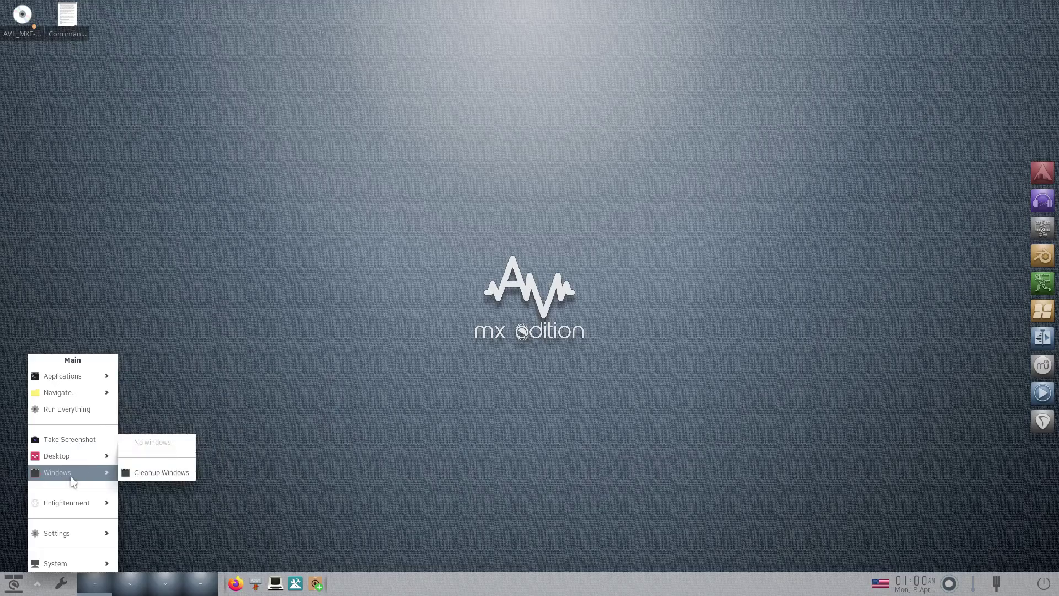
mouse_move(86, 507)
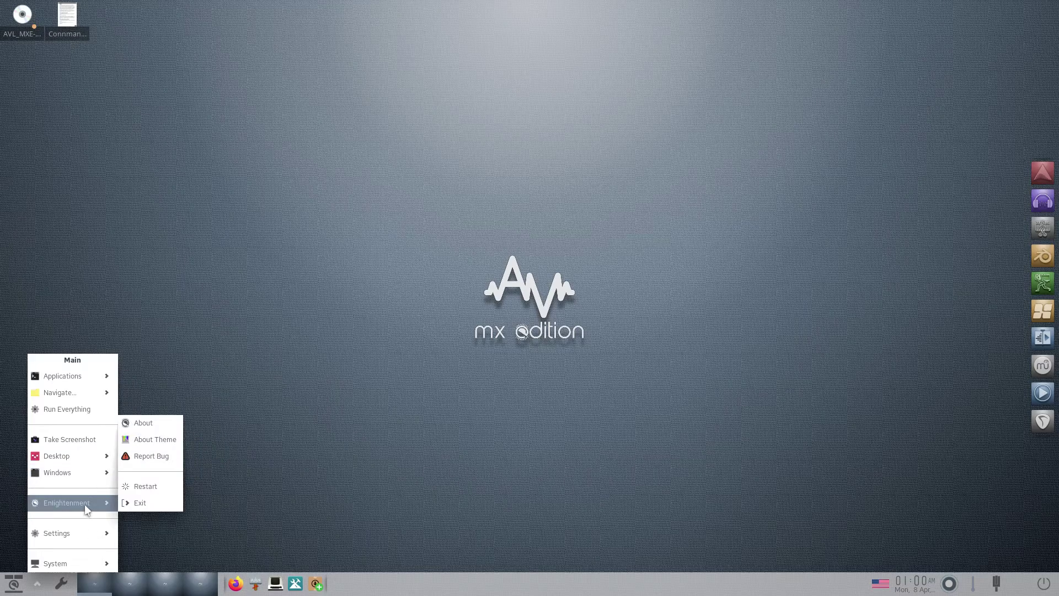
mouse_move(85, 534)
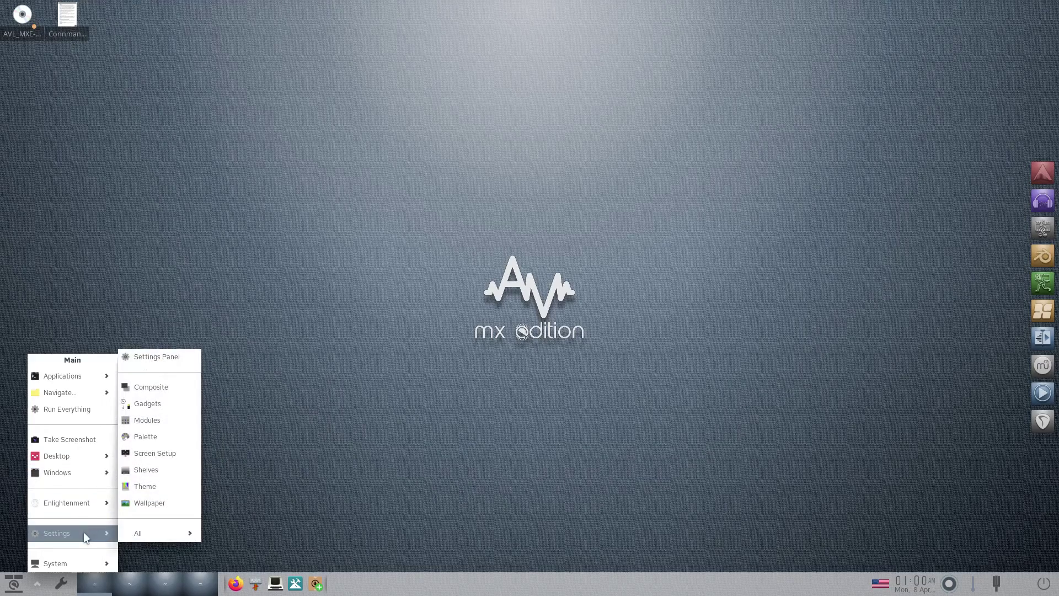
mouse_move(86, 564)
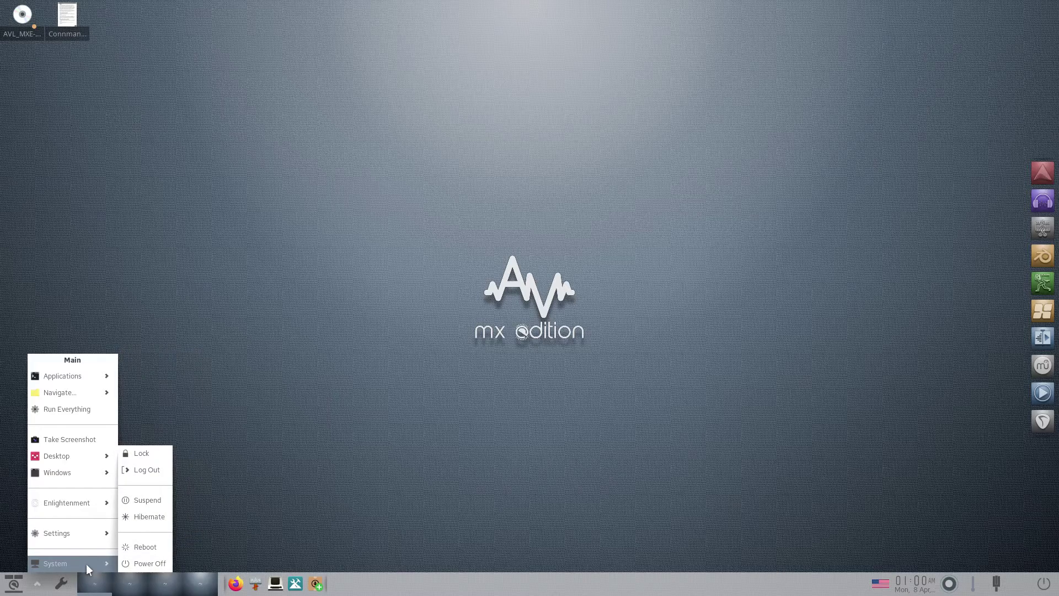
- Close the Main menu, open the application launcher and preview each category, from Accessories to System Tools
left_click(223, 363)
left_click(14, 584)
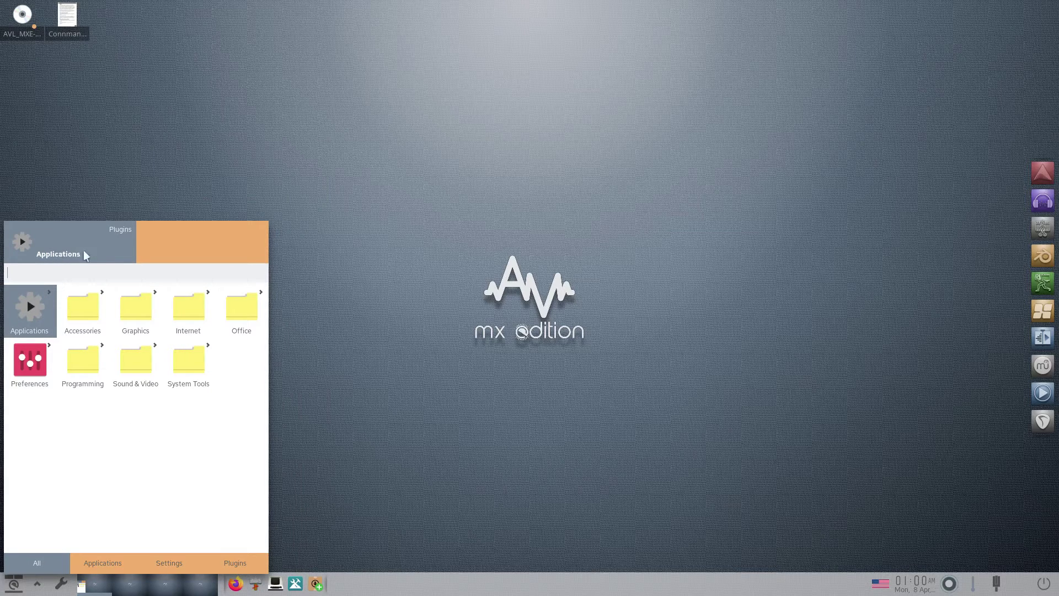
left_click(95, 312)
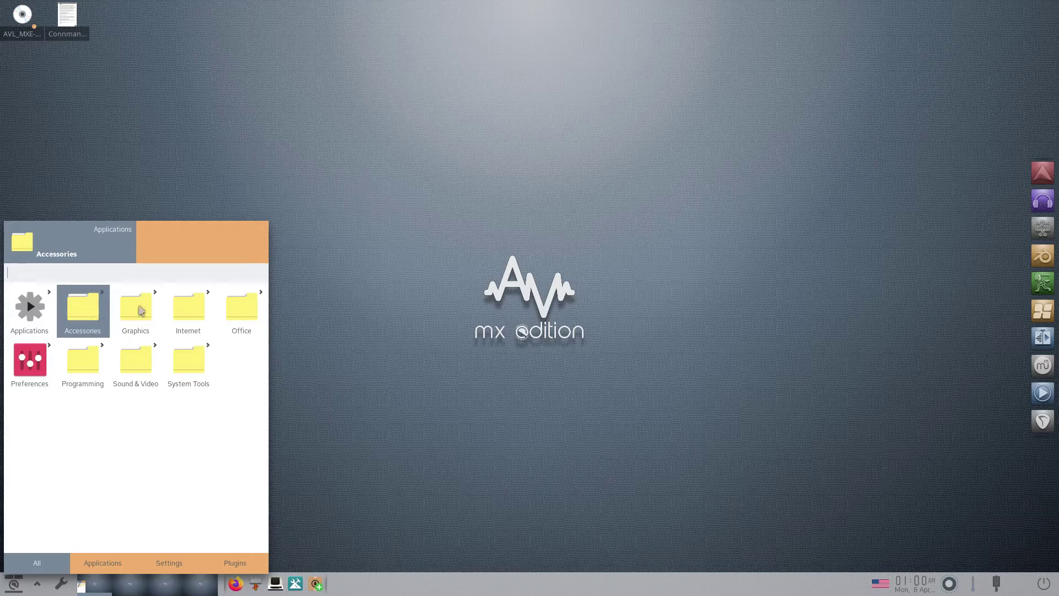
left_click(142, 311)
left_click(199, 315)
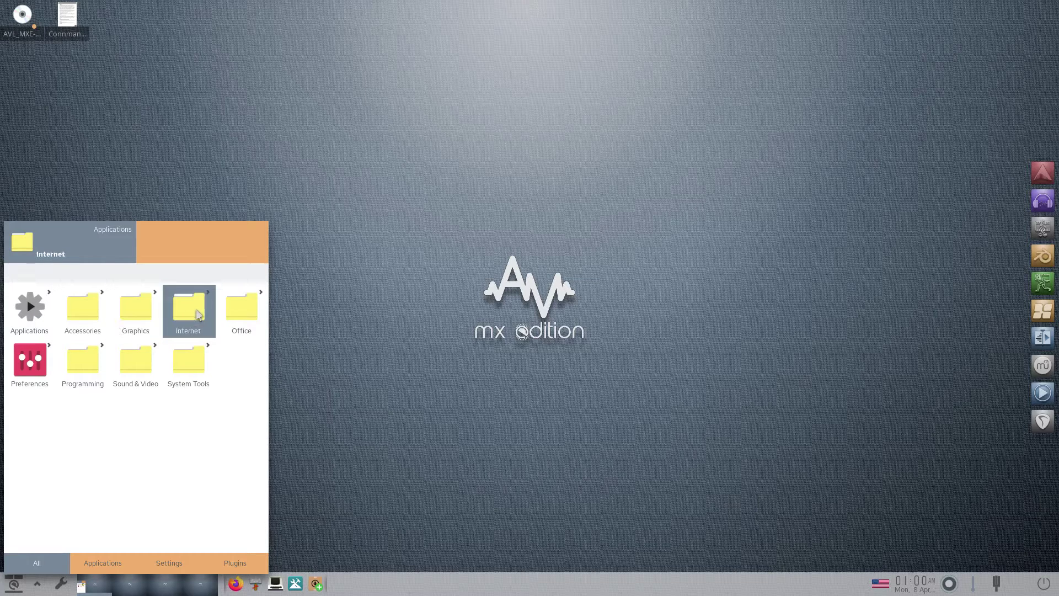
left_click(241, 314)
left_click(32, 363)
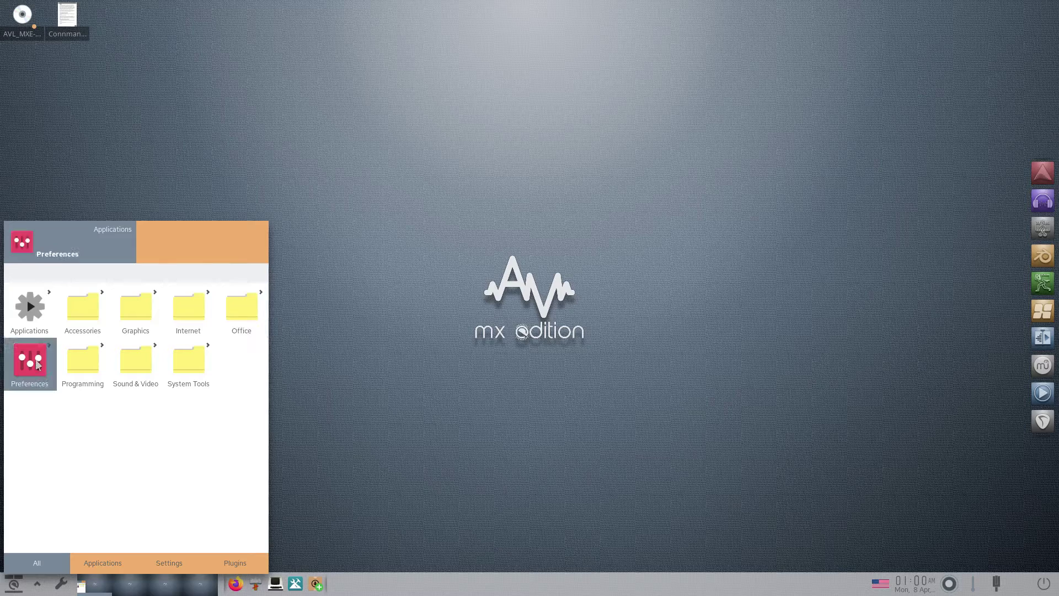
left_click(86, 361)
left_click(139, 364)
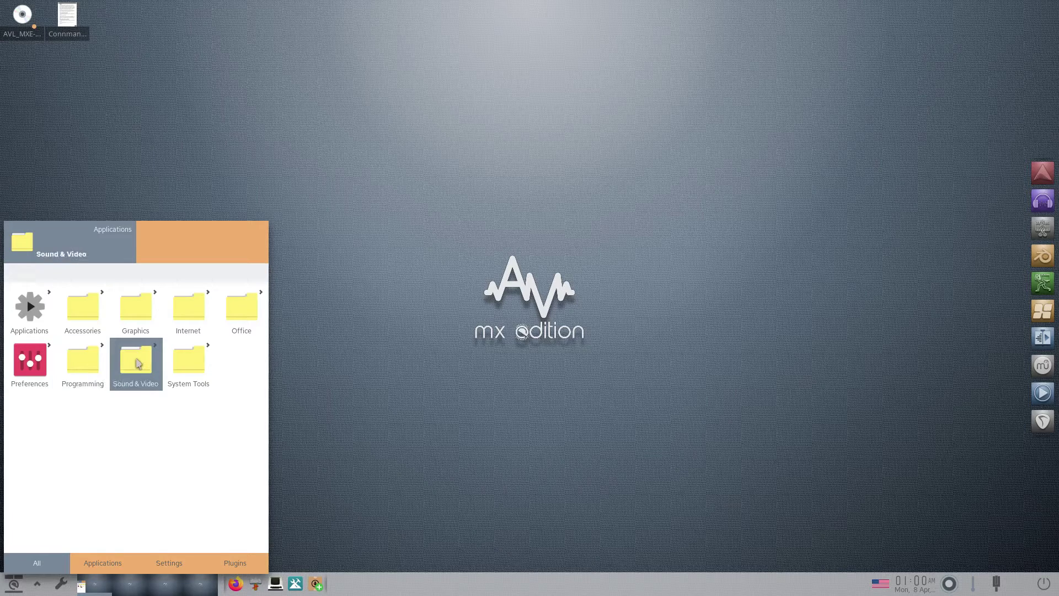
left_click(190, 366)
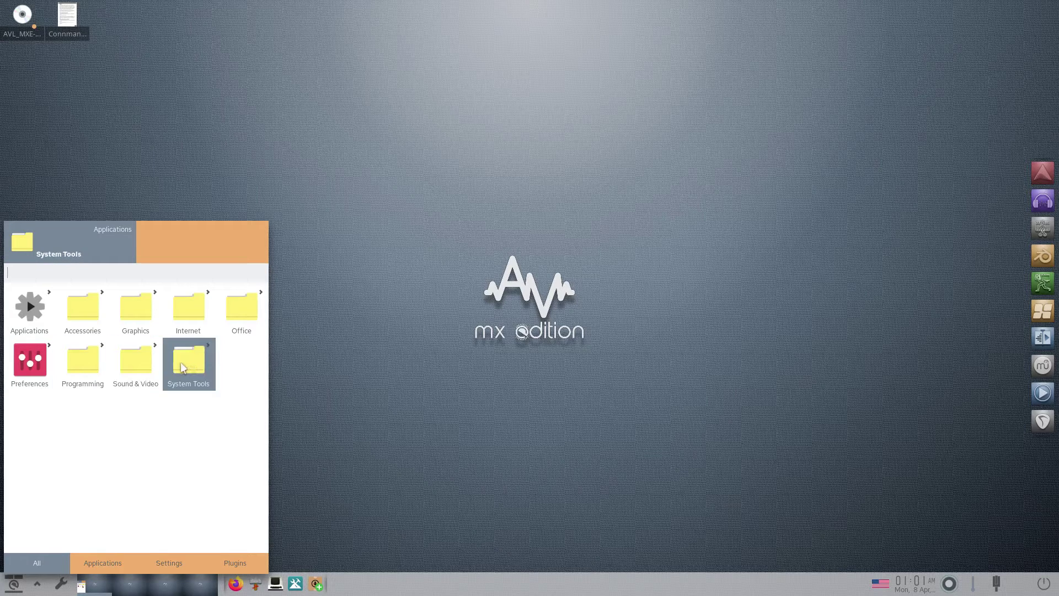
- Open the Sound & Video application list, browse it and select Audacity
left_click(132, 366)
left_click(132, 366)
scroll(168, 346, "down", 2)
scroll(168, 347, "down", 3)
scroll(176, 402, "up", 3)
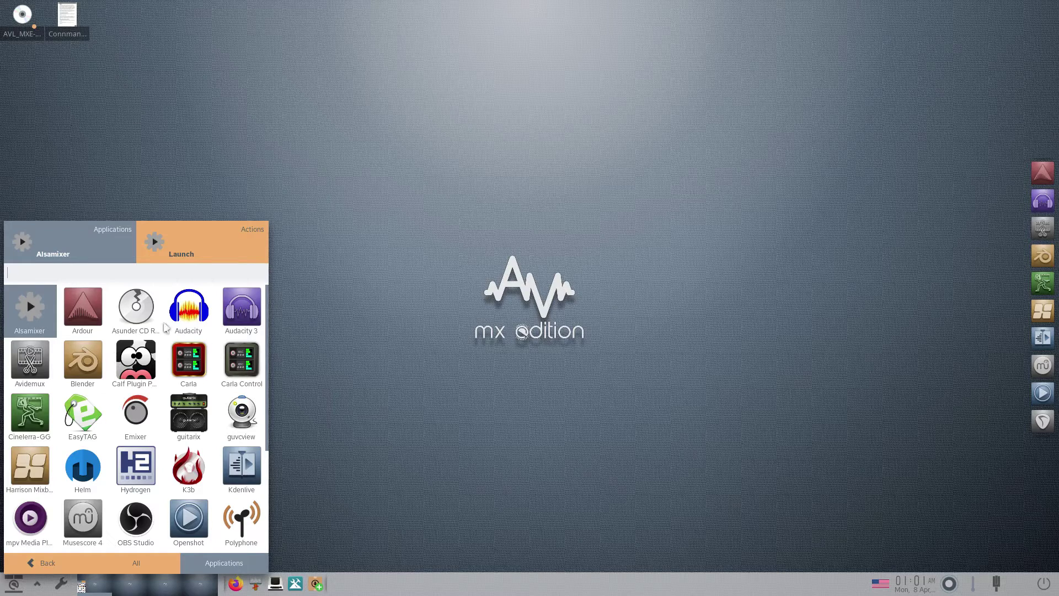
scroll(113, 384, "down", 2)
scroll(116, 389, "down", 2)
scroll(135, 423, "up", 6)
left_click(191, 315)
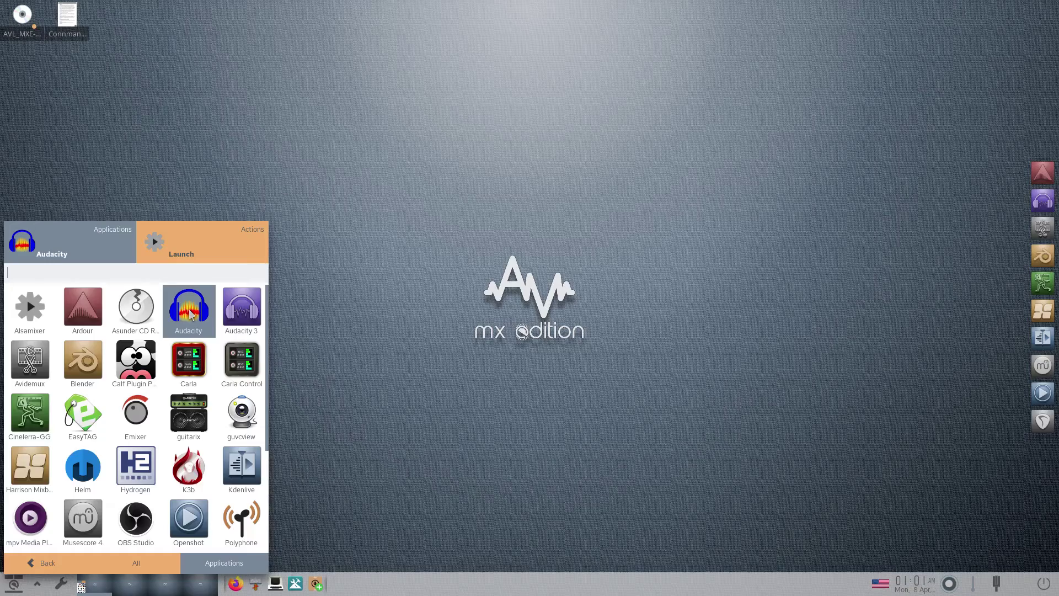
- Launch Audacity, dismiss the plugins notice, disable the start-up welcome screen, and view About (version 3.3.3)
left_click(191, 314)
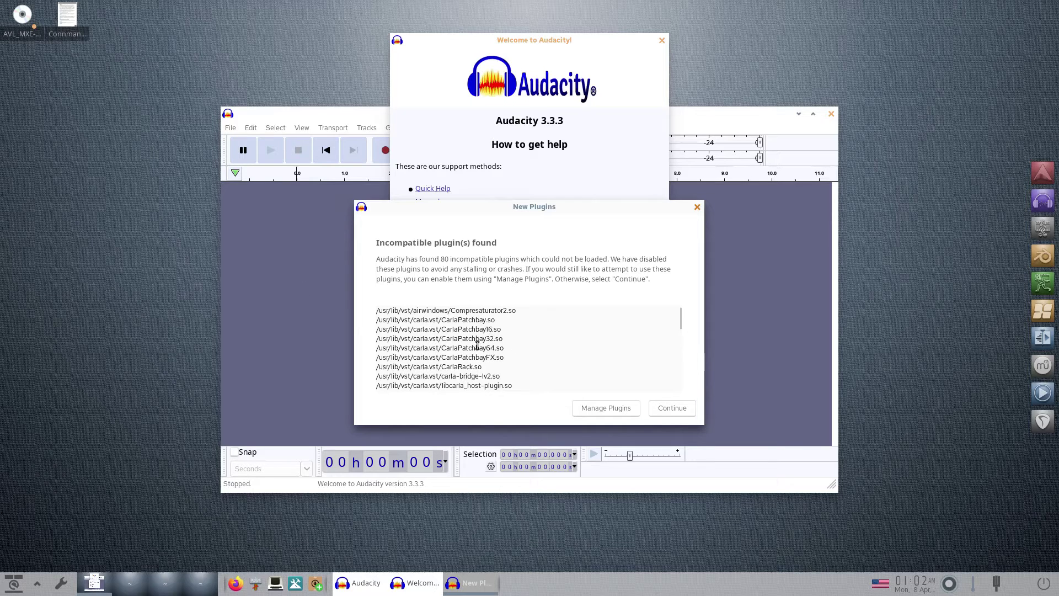
left_click(673, 409)
left_click(399, 274)
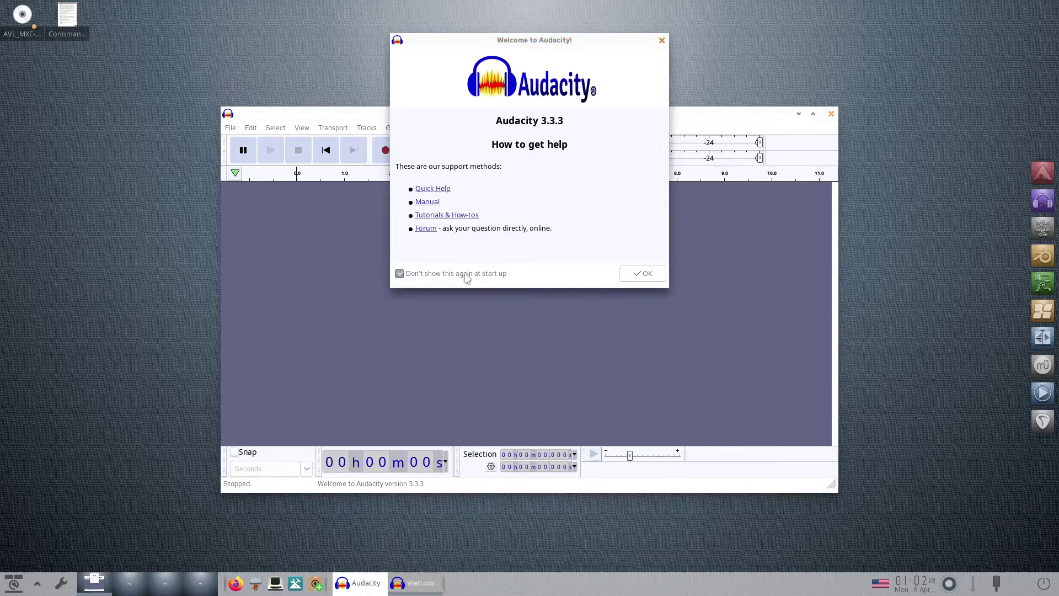
left_click(641, 274)
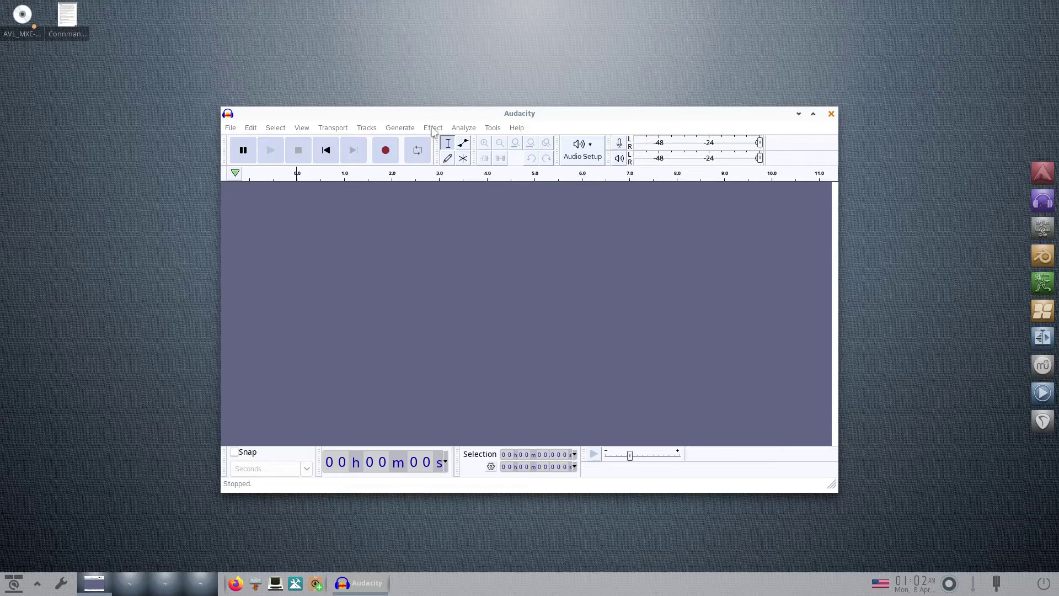
left_click(516, 128)
left_click(542, 183)
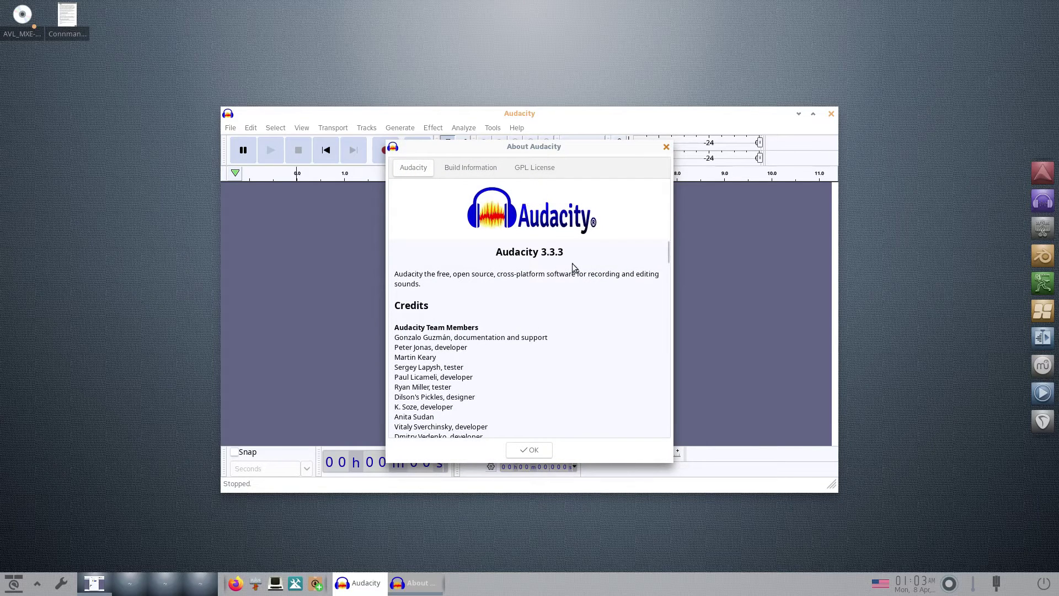
left_click(529, 449)
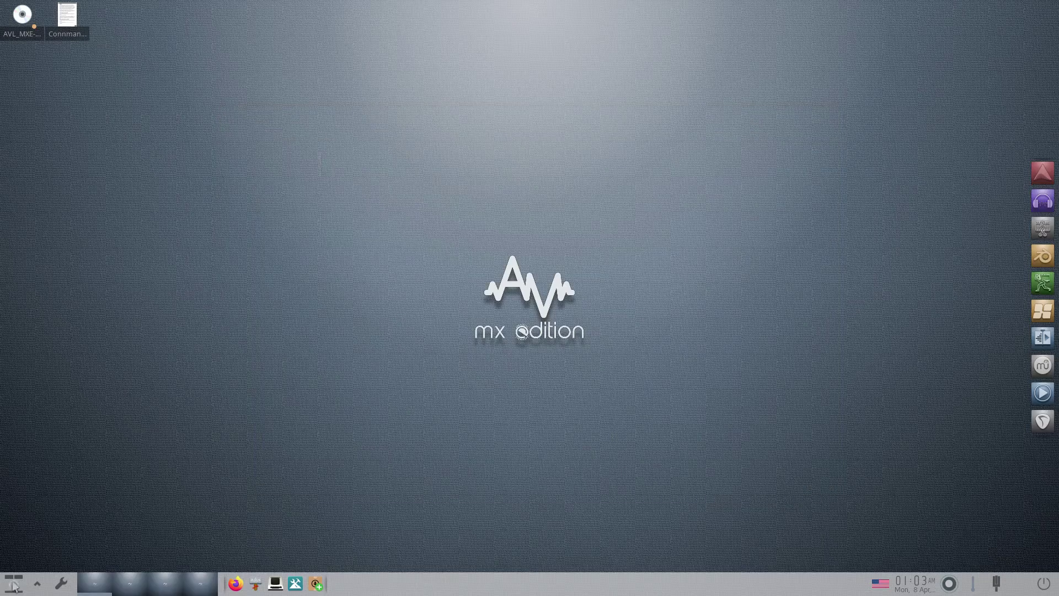
left_click(13, 584)
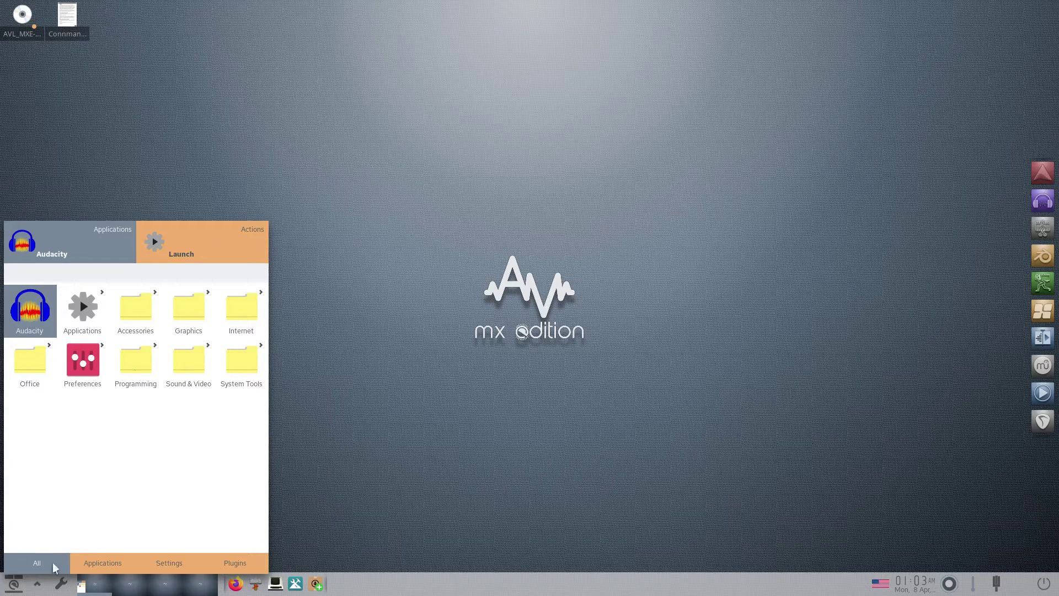
left_click(102, 567)
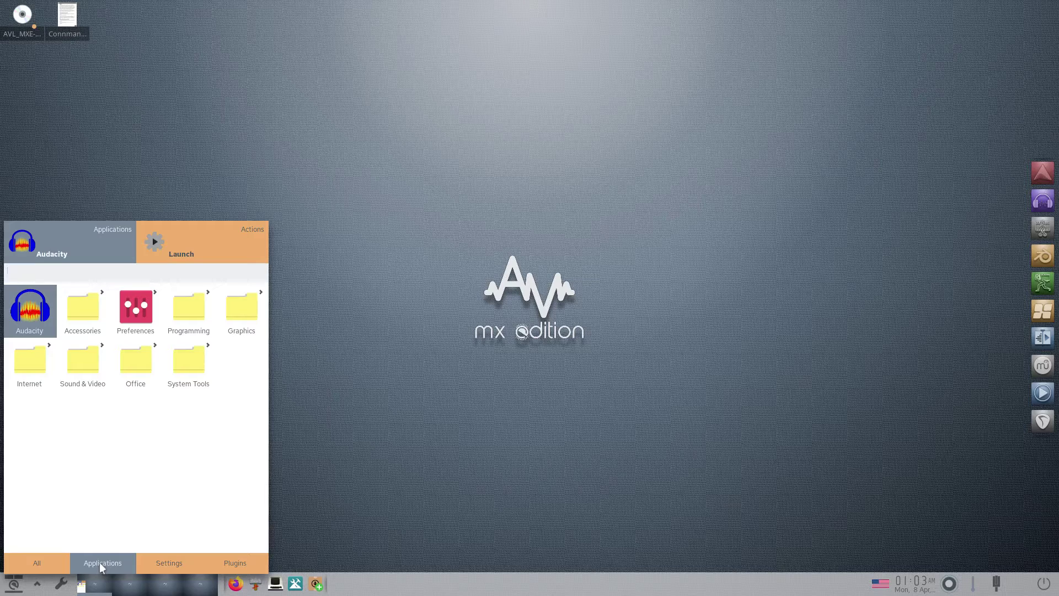
left_click(169, 565)
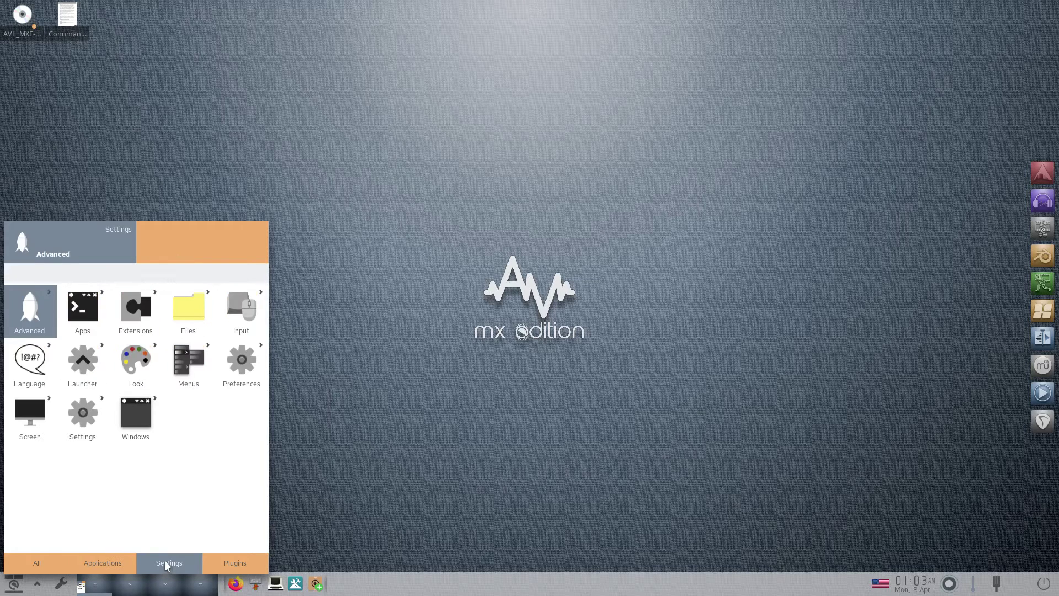
left_click(233, 565)
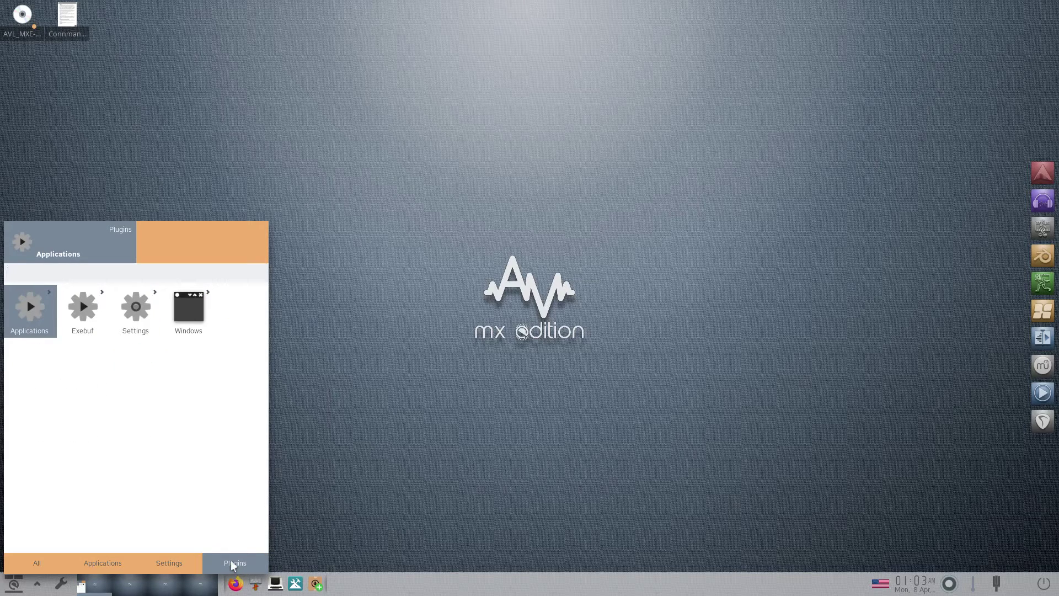
left_click(156, 566)
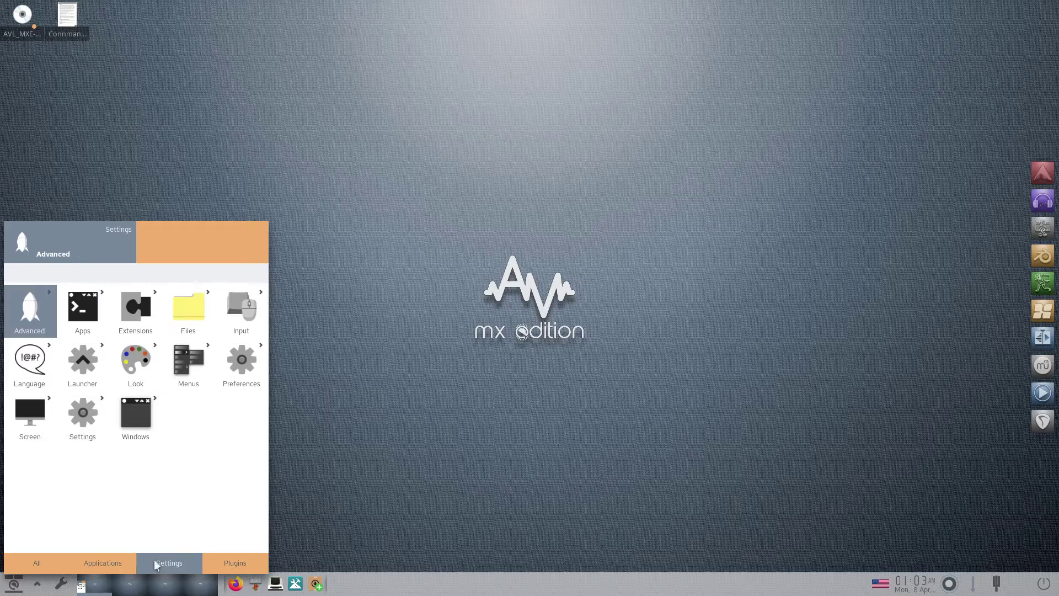
left_click(105, 563)
left_click(20, 563)
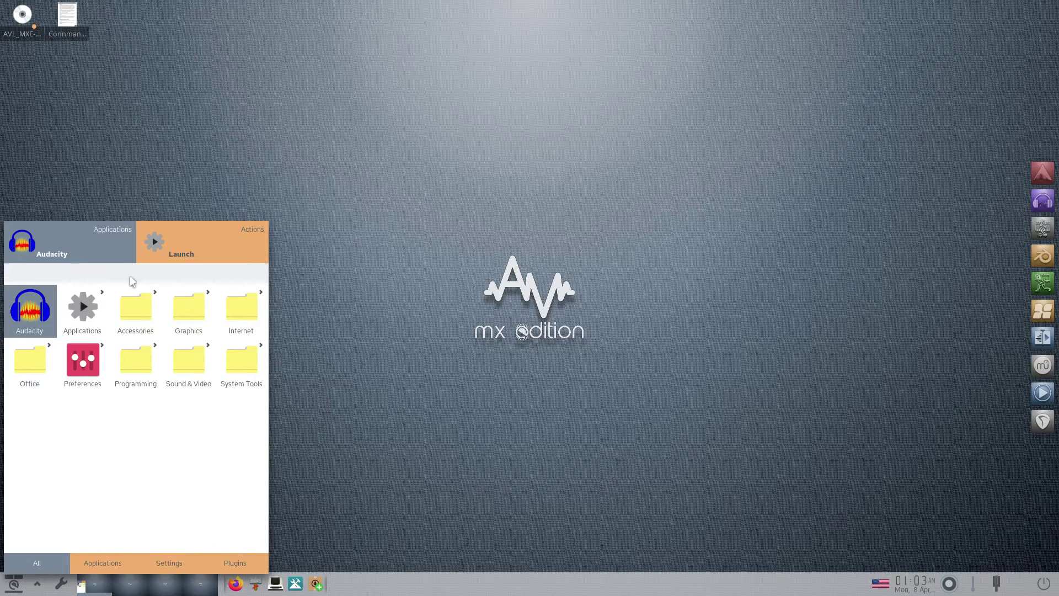
left_click(373, 190)
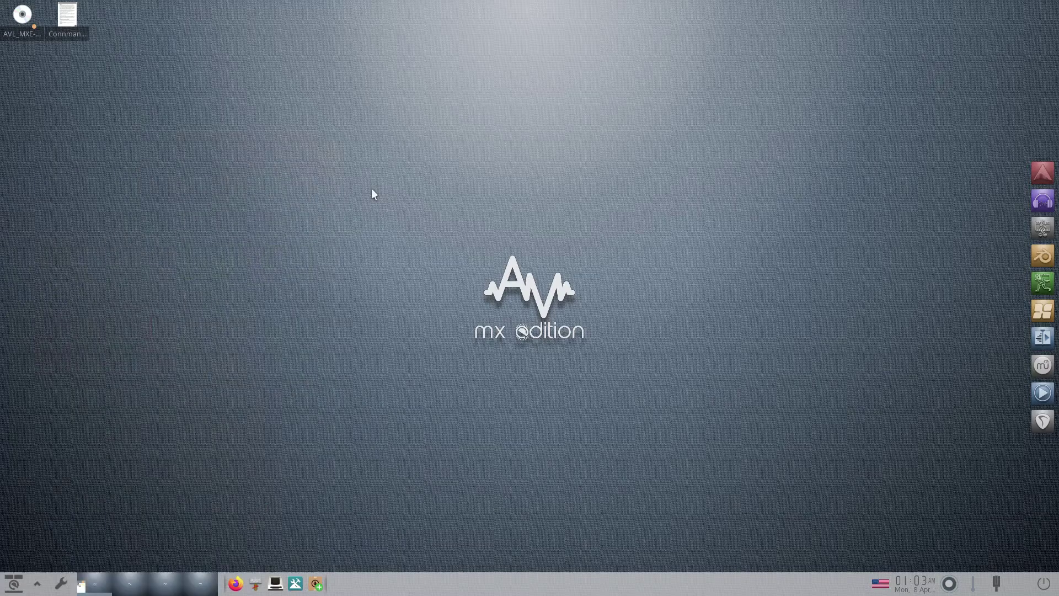